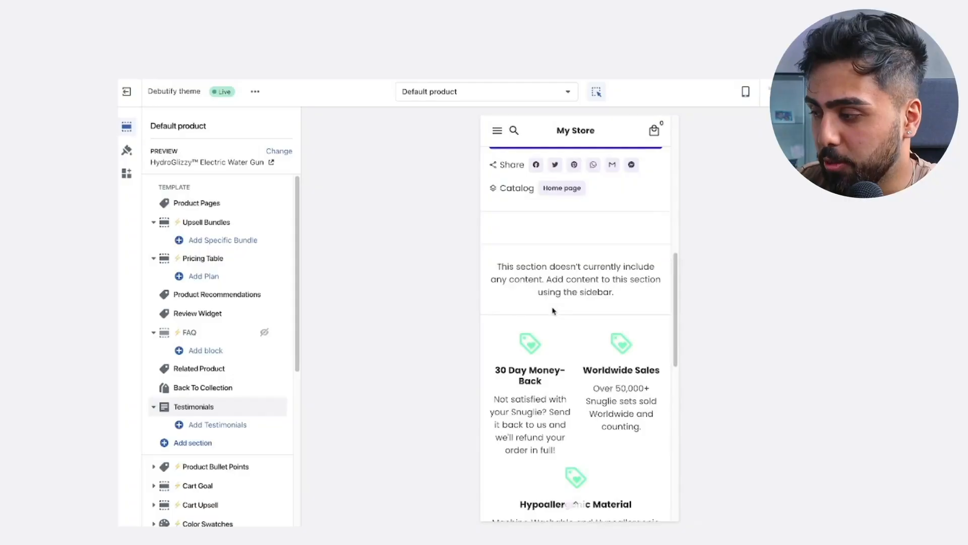
- Add an Image With Text section below the Testimonials section of the default product template
scroll(553, 312, down, 1)
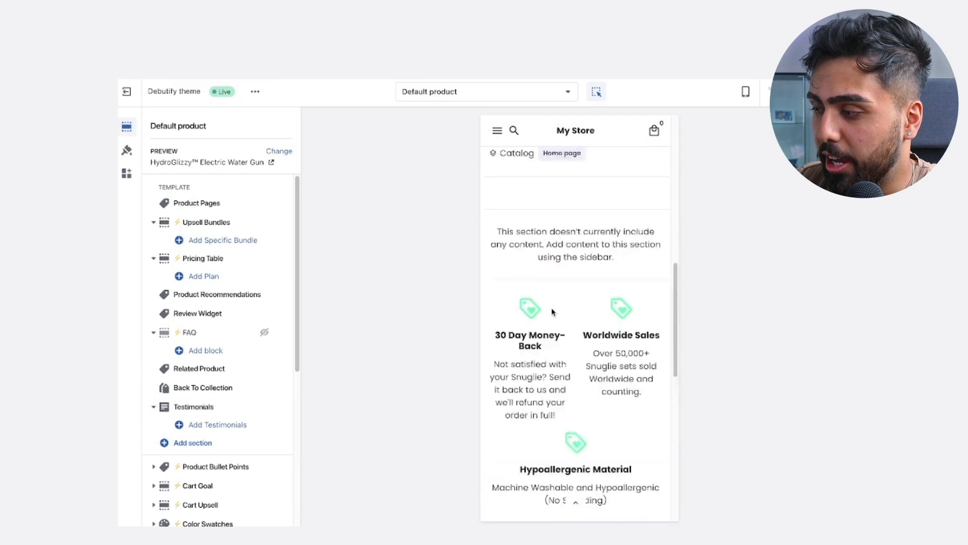
scroll(504, 353, up, 3)
click(567, 363)
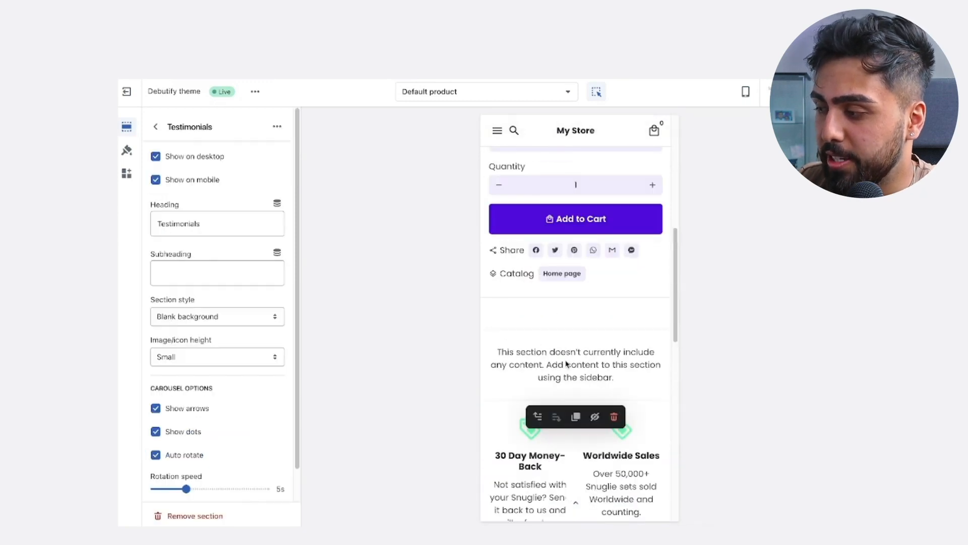
scroll(565, 358, up, 5)
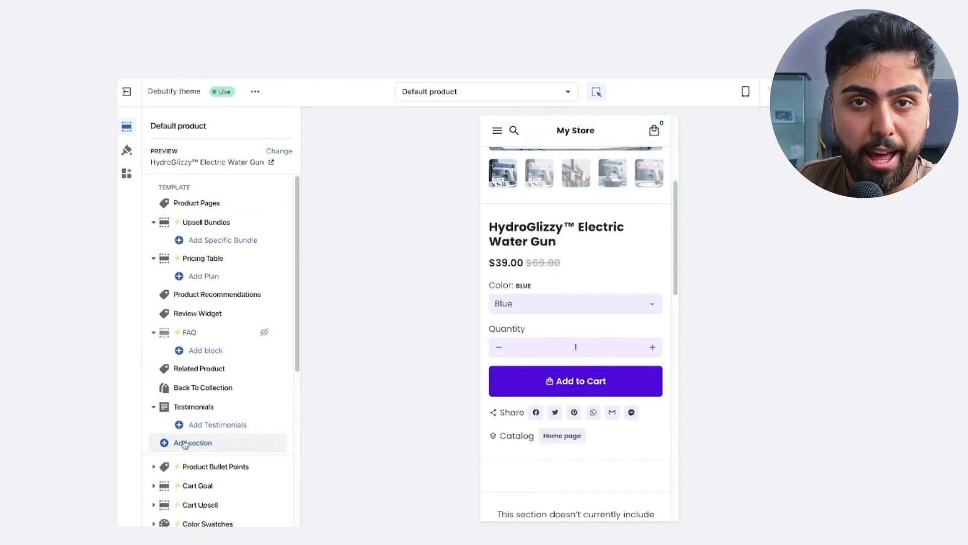
click(186, 444)
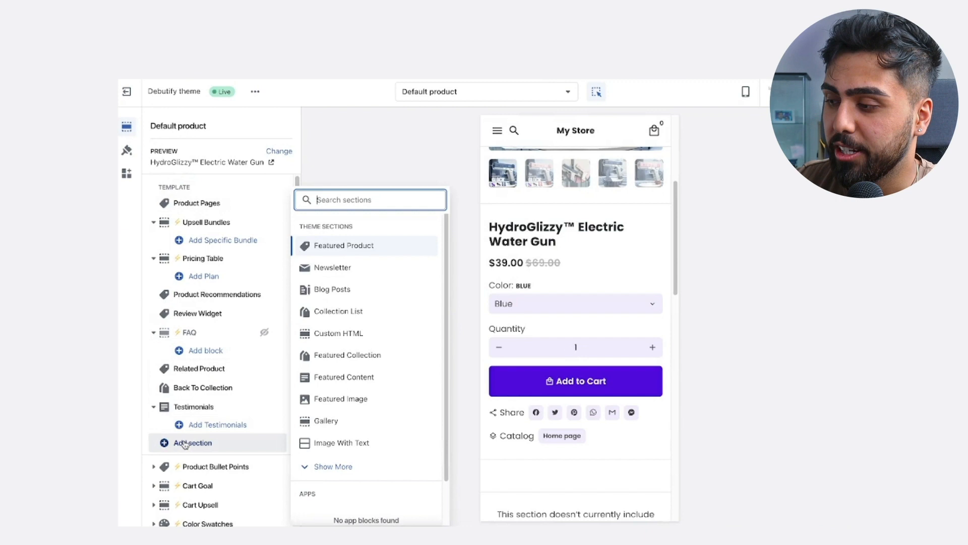
click(355, 443)
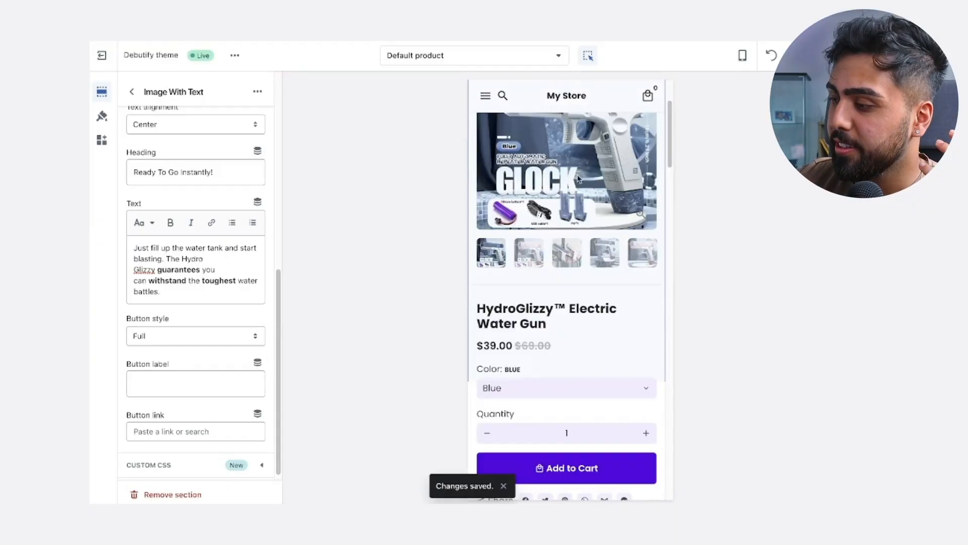
- Examine the product page preview from the images through the price, color and quantity options to the sections below Add to Cart
scroll(565, 237, down, 2)
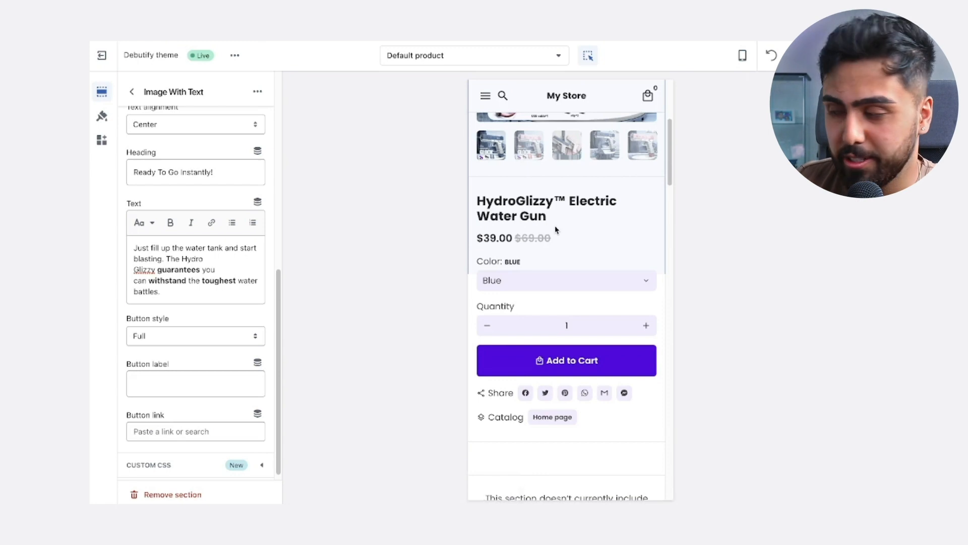
scroll(556, 231, down, 1)
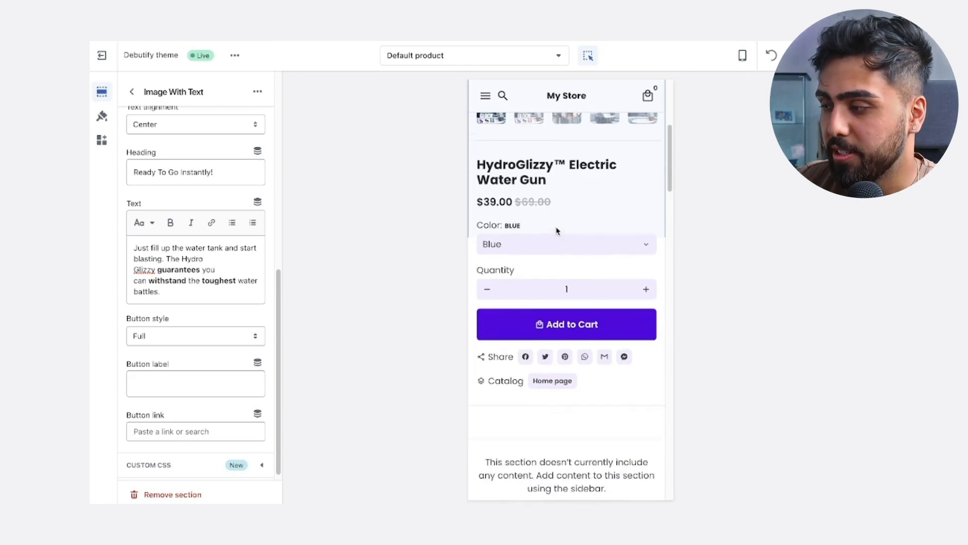
click(513, 203)
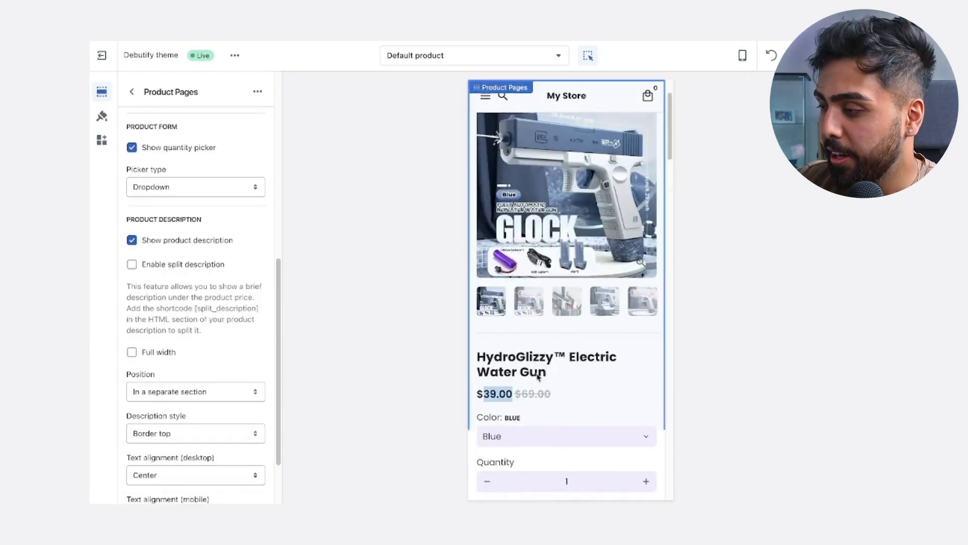
scroll(555, 391, down, 3)
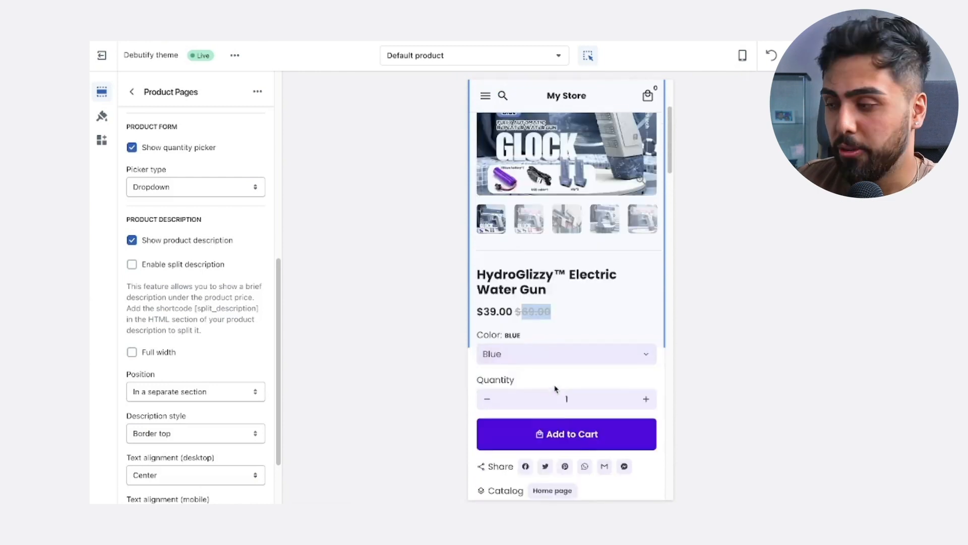
click(537, 283)
click(549, 286)
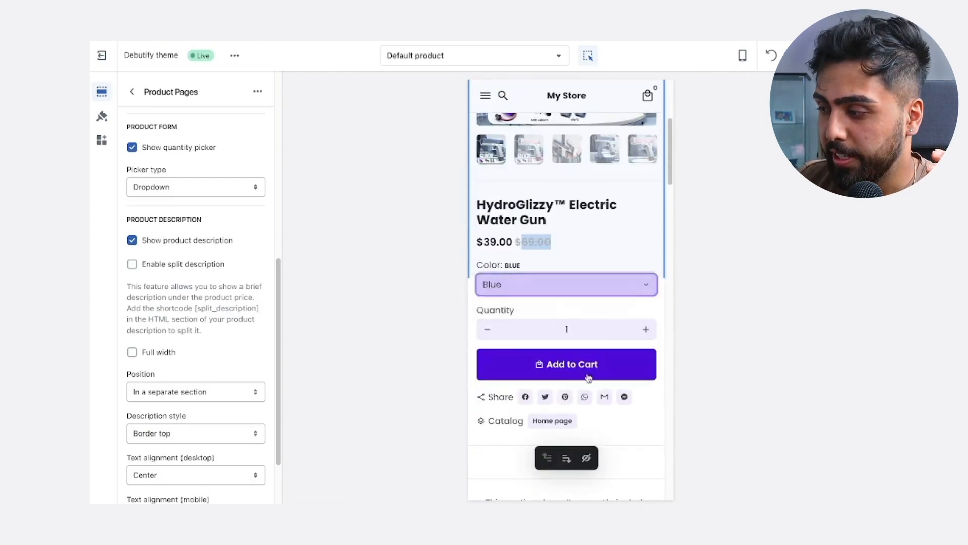
scroll(566, 373, down, 1)
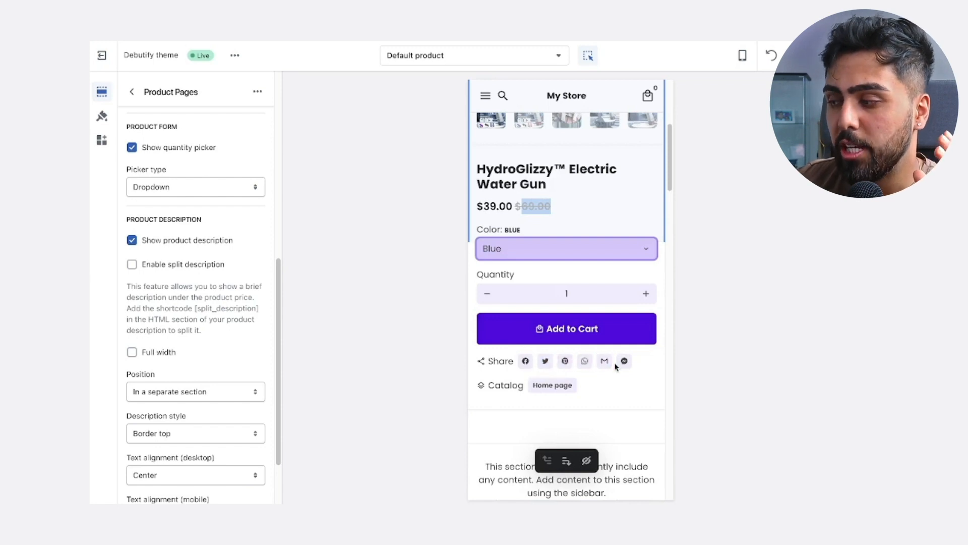
scroll(616, 365, down, 5)
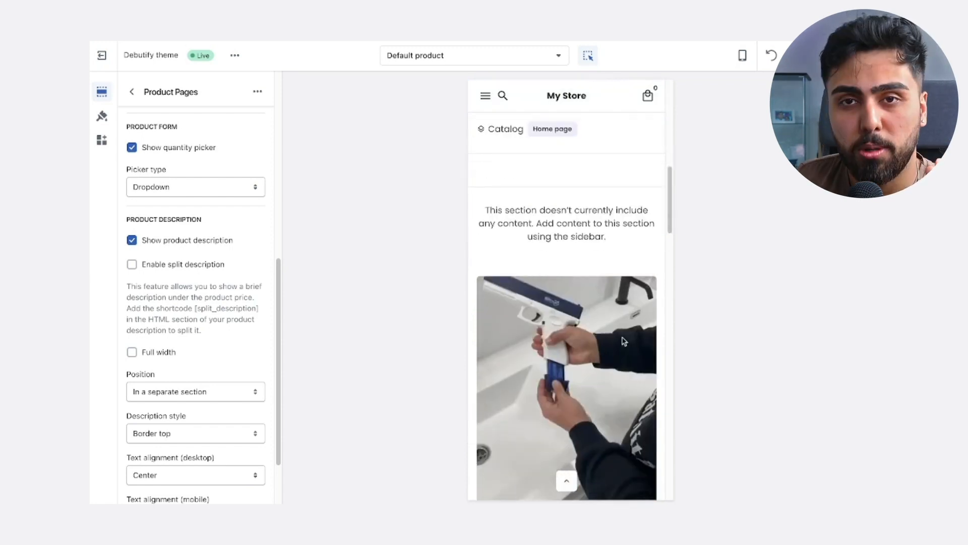
- Delete the empty Testimonials section from the product template
scroll(644, 308, up, 1)
click(600, 279)
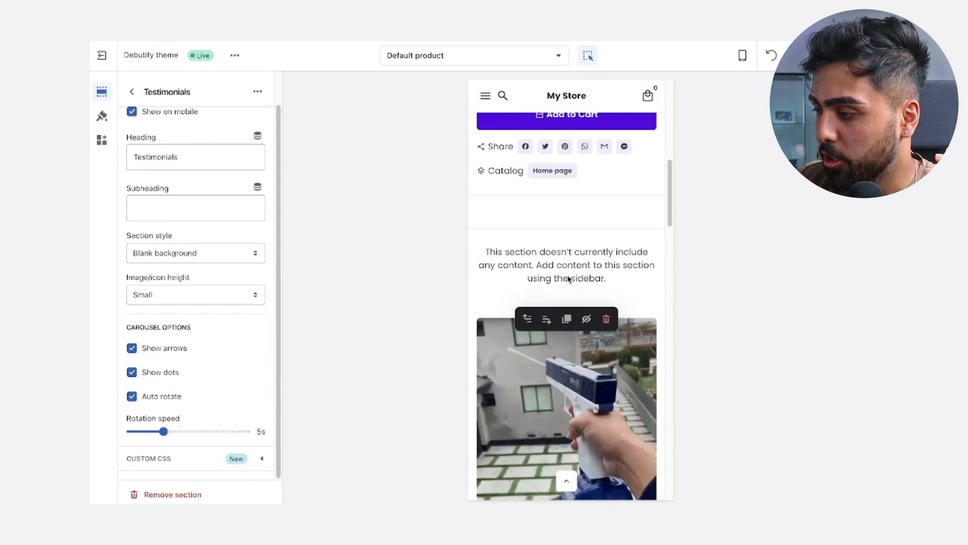
click(607, 320)
- Review the three Image With Text sections and their headings and texts in the product page preview
scroll(587, 263, down, 3)
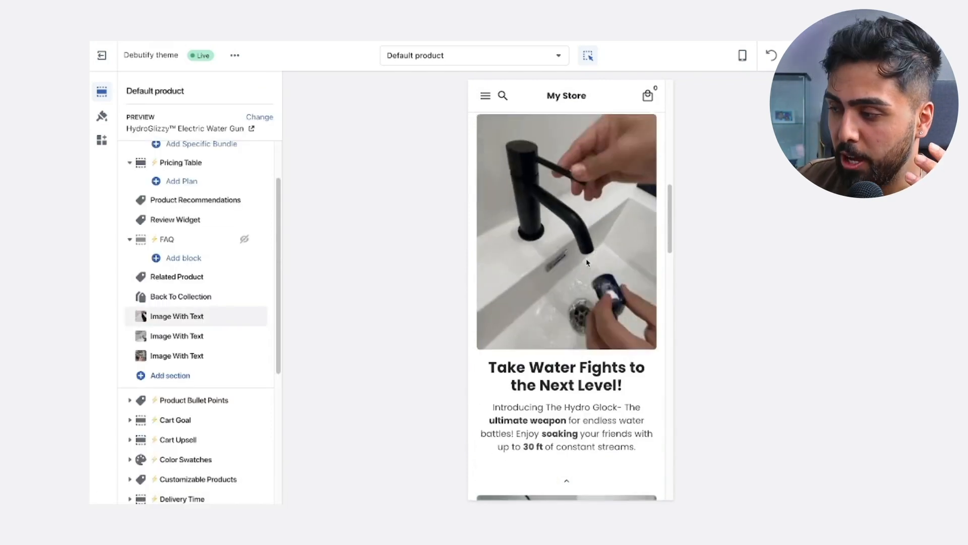
scroll(586, 260, down, 2)
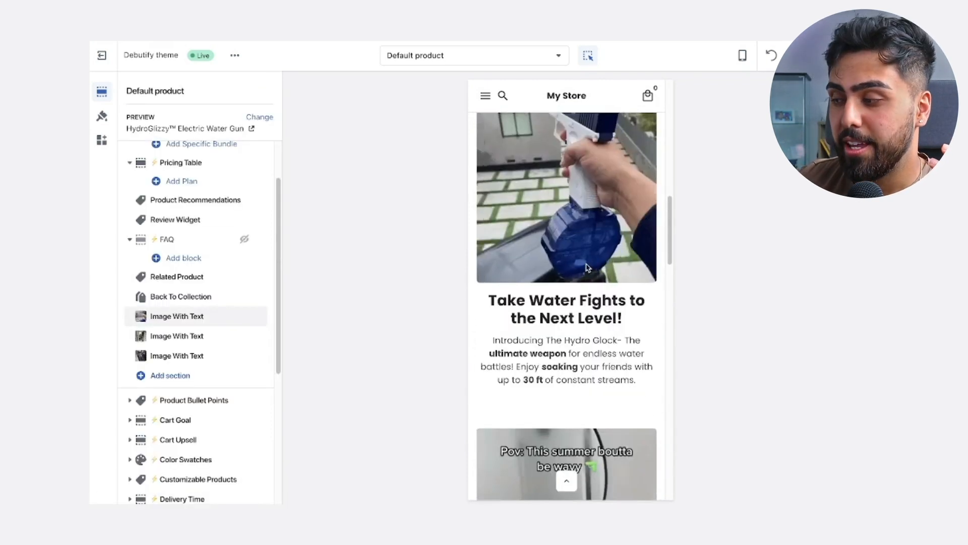
scroll(584, 272, up, 4)
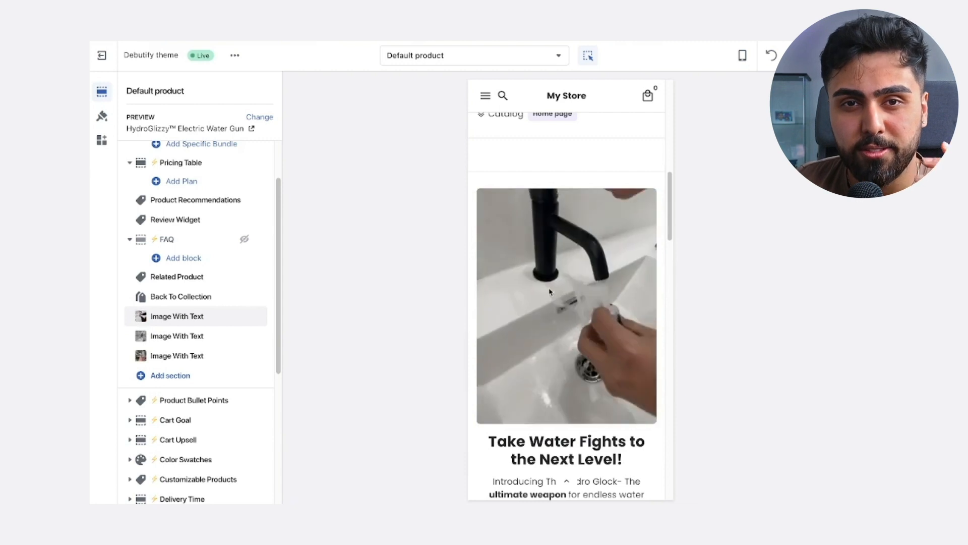
scroll(548, 281, down, 5)
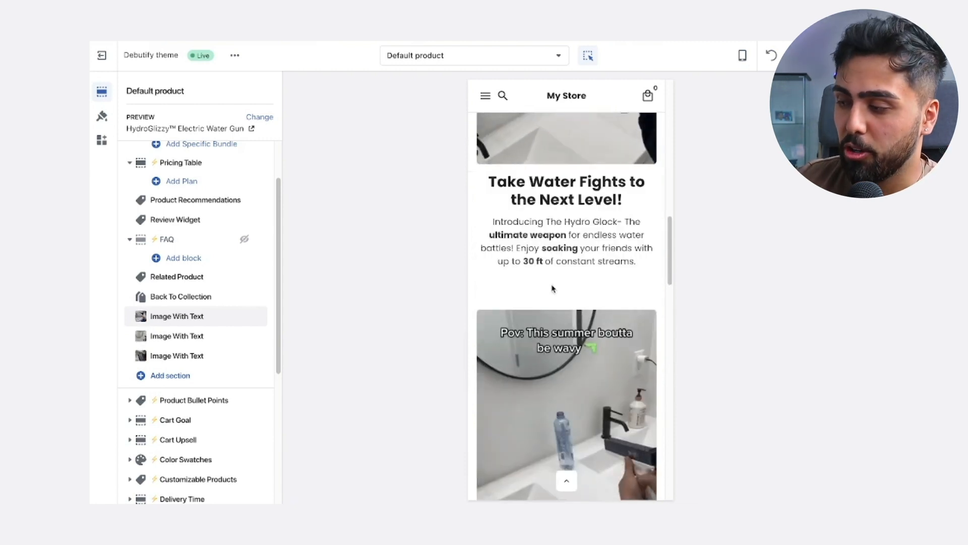
scroll(549, 294, down, 9)
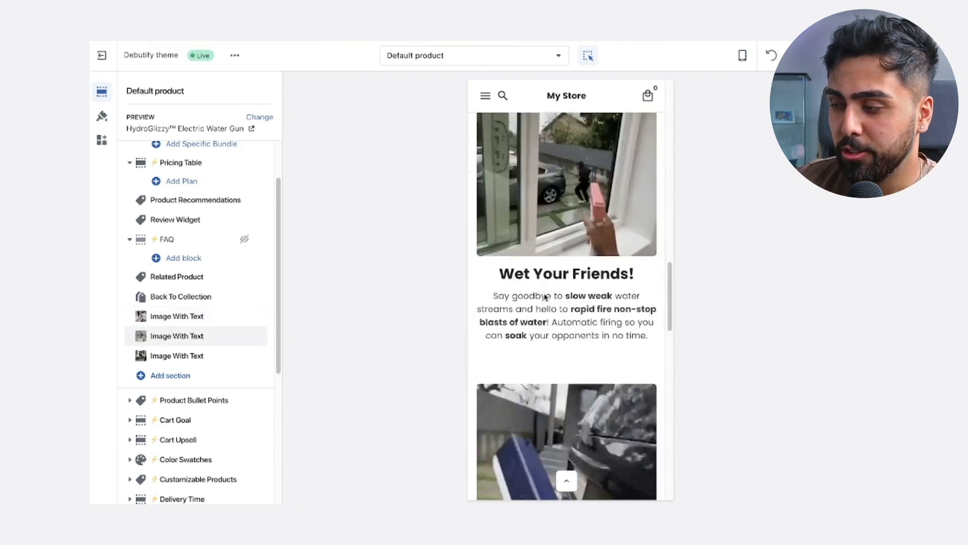
scroll(545, 297, down, 7)
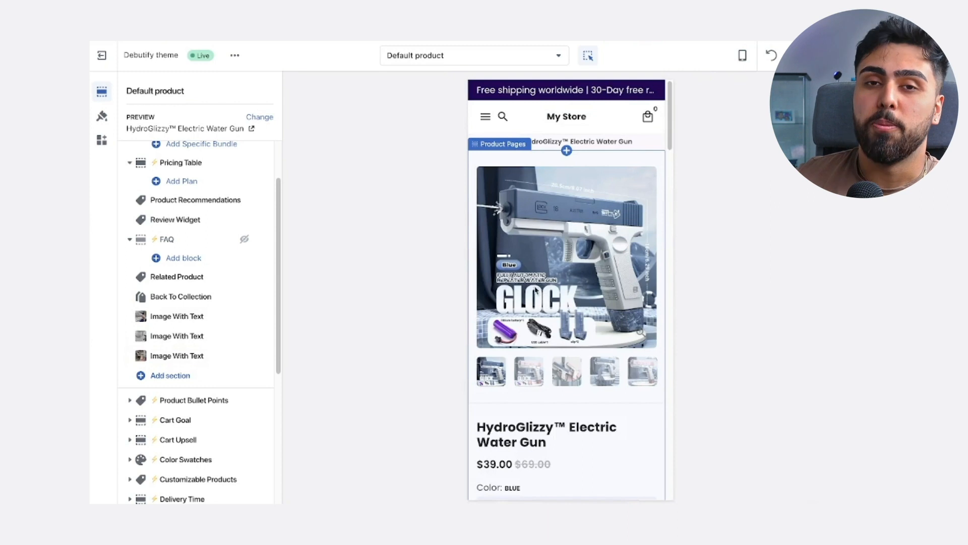
scroll(534, 293, down, 10)
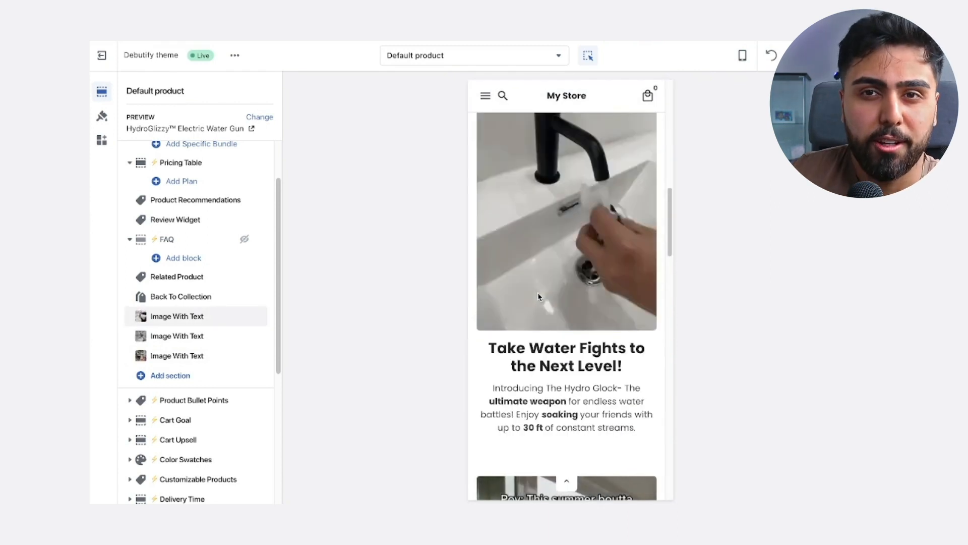
scroll(541, 295, down, 15)
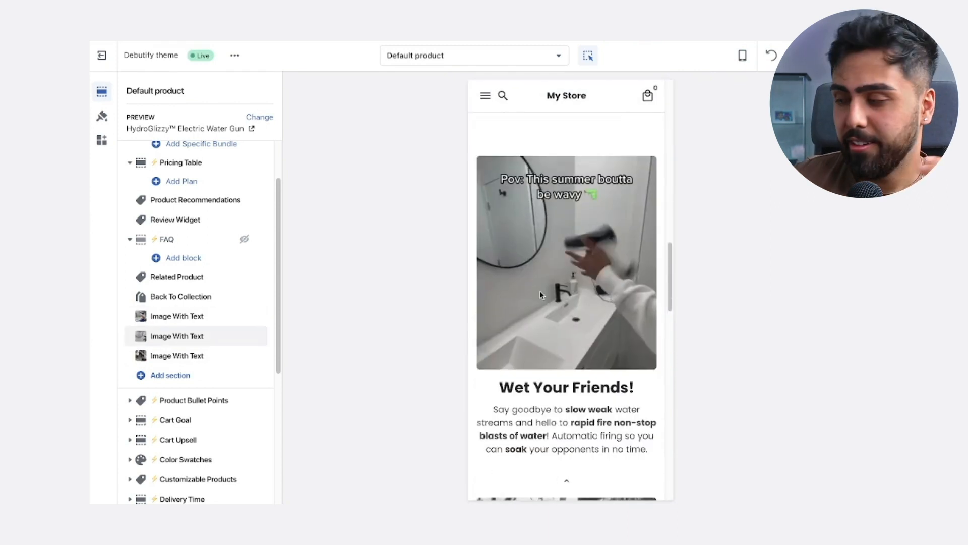
- Inspect the guarantee blocks and the footer's About Us, Quick Links and newsletter areas
click(546, 287)
click(598, 267)
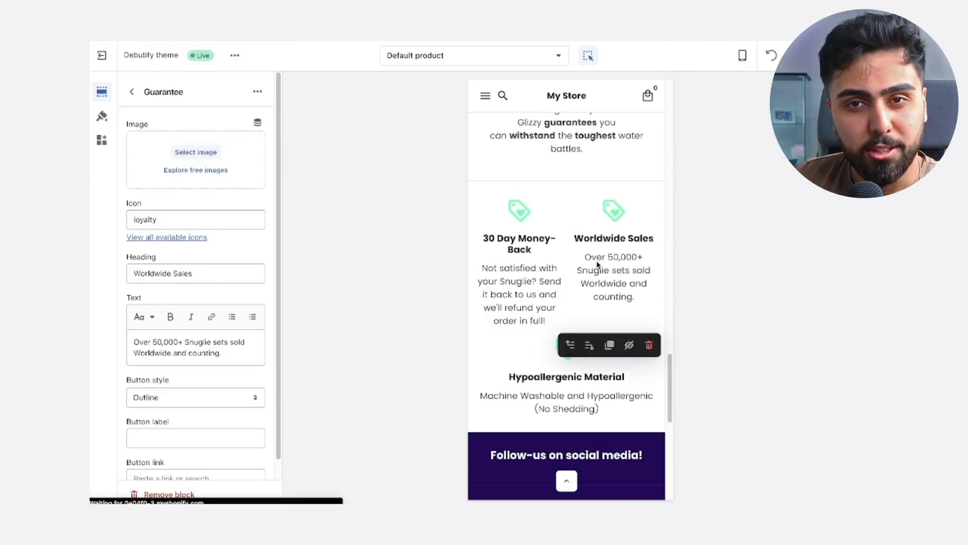
click(552, 268)
click(607, 273)
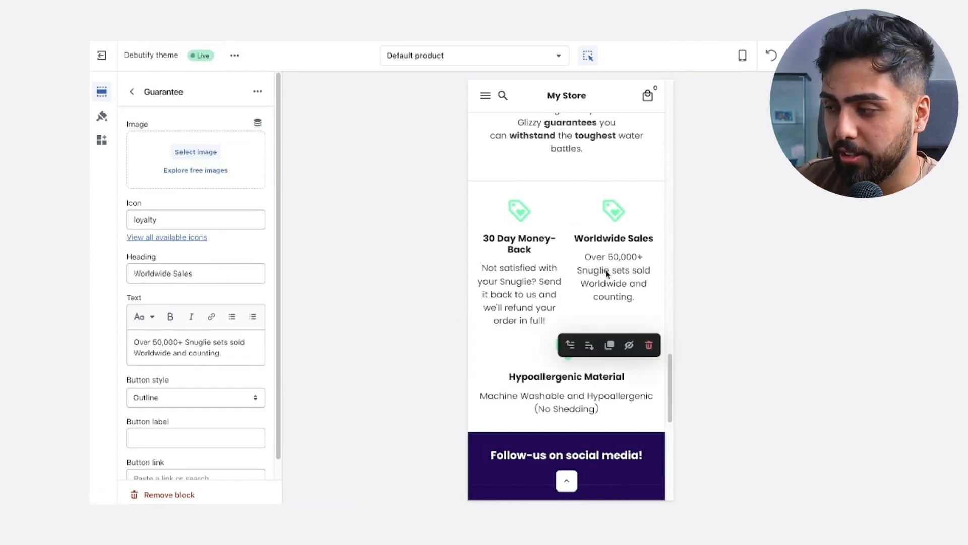
scroll(607, 279, down, 4)
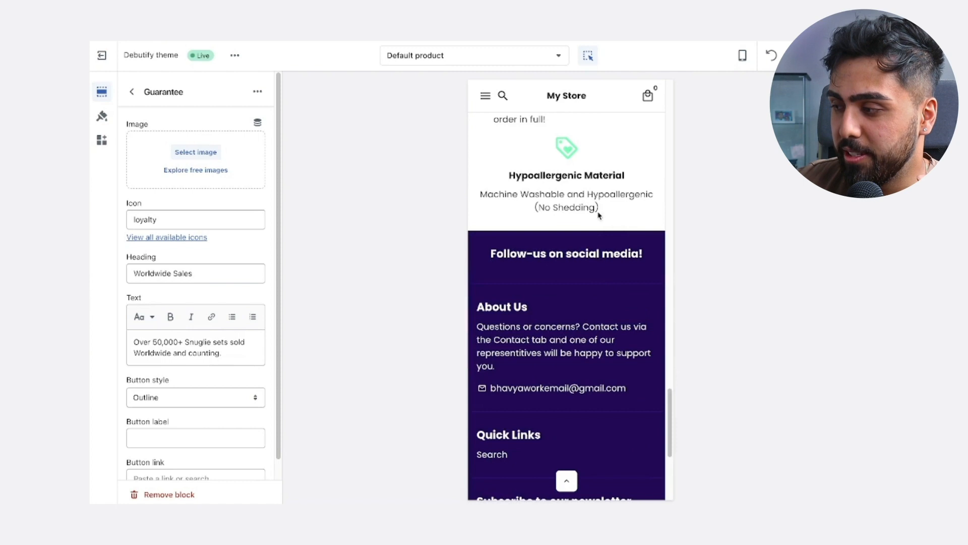
click(636, 379)
click(631, 389)
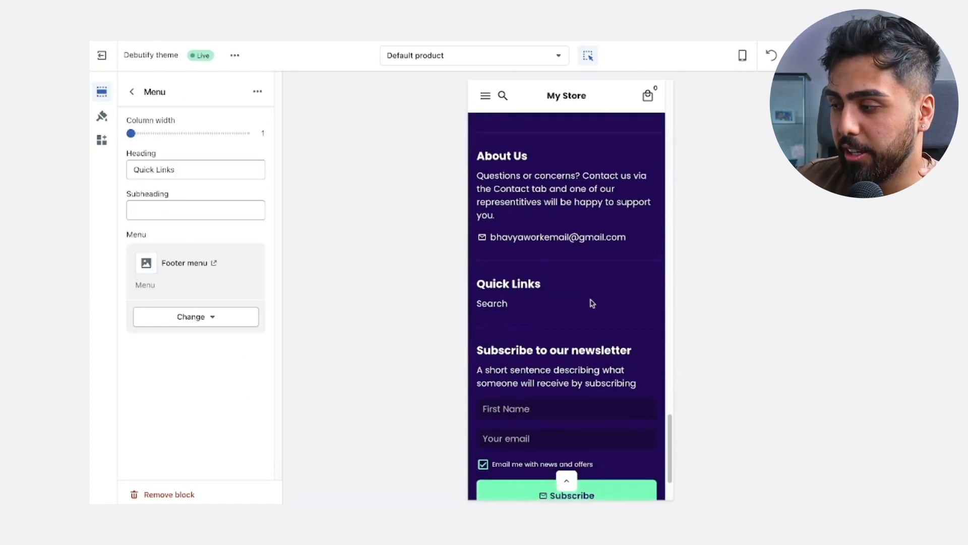
scroll(536, 287, down, 1)
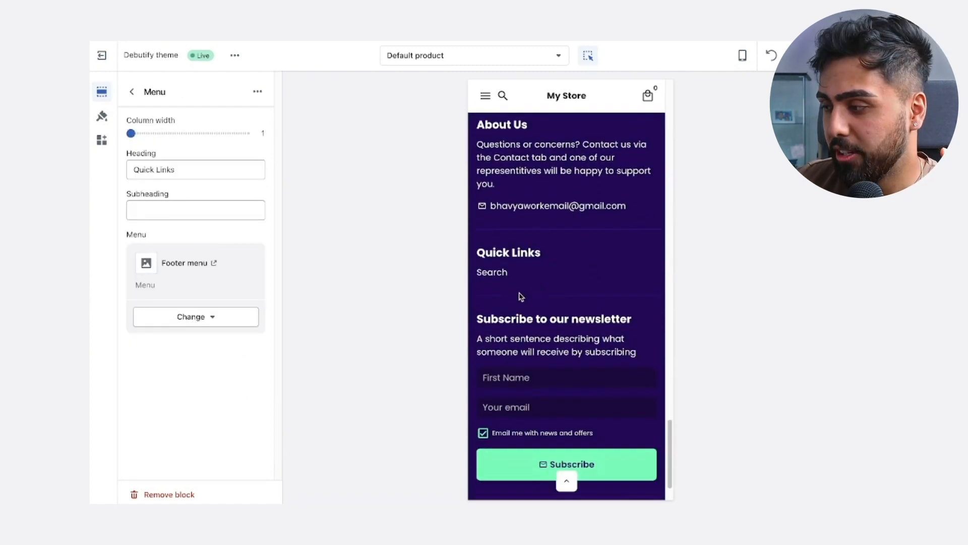
- Clear the subheading of the footer's newsletter block and select the About Us block
drag(483, 338, 555, 350)
drag(631, 355, 644, 358)
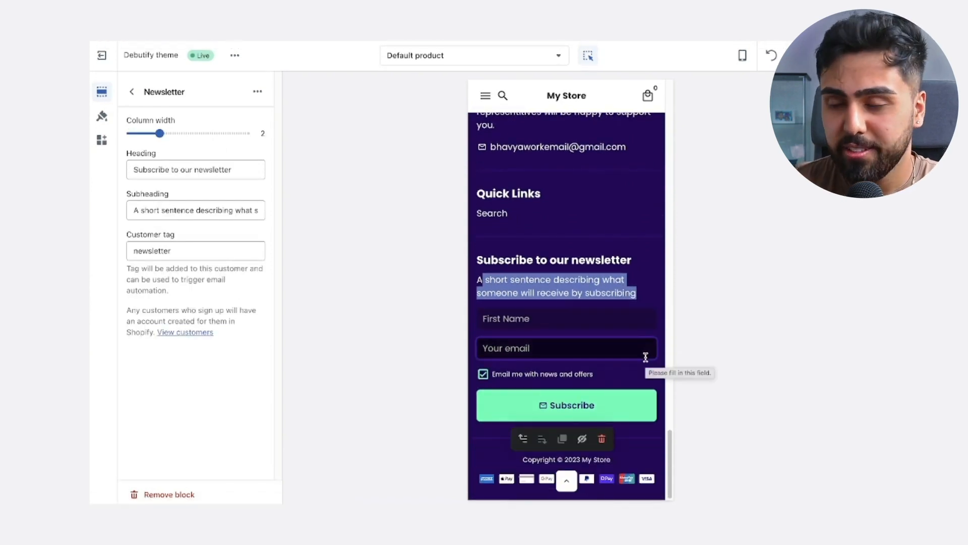
click(242, 211)
key(ctrl+a)
key(BackSpace)
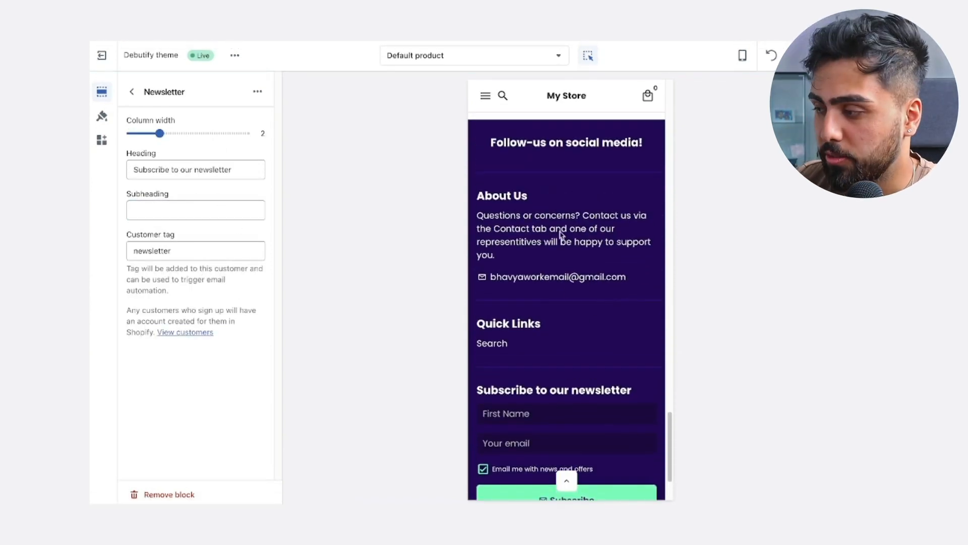
click(559, 284)
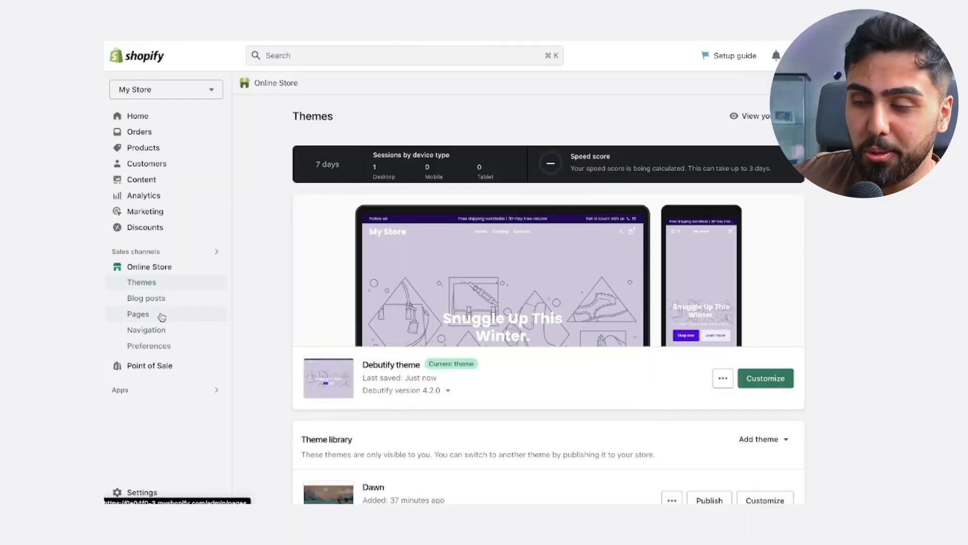
- Start a new online store page titled "Track Your Order"
click(159, 316)
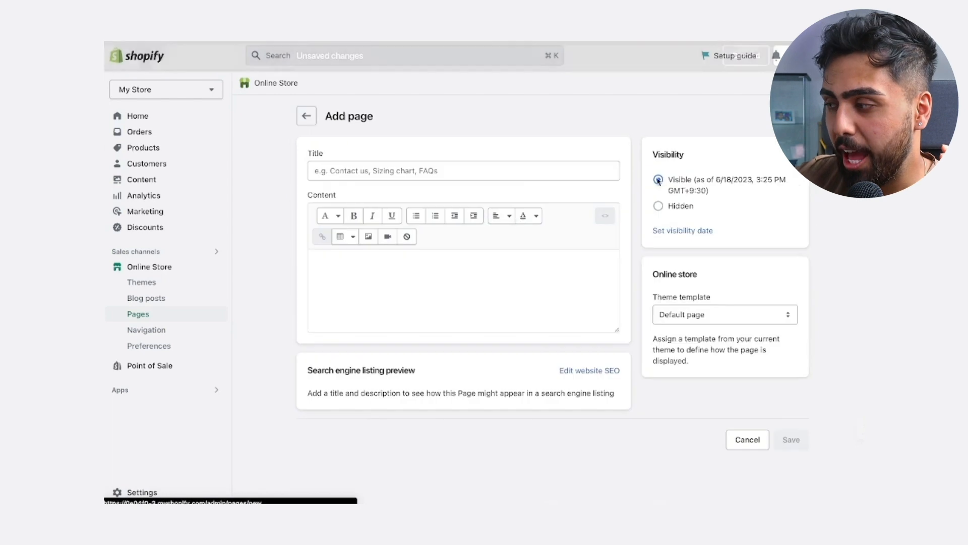
click(477, 167)
text(Track Your Order)
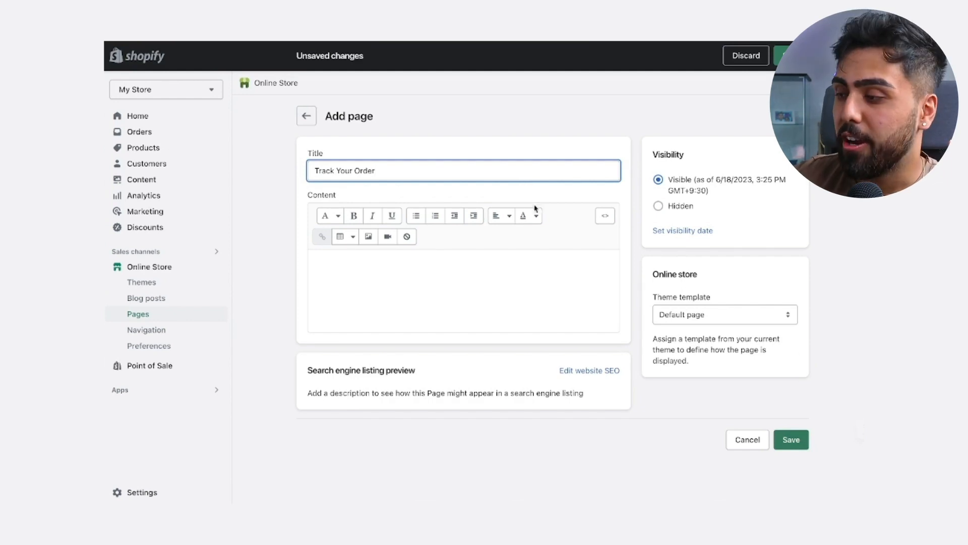
- Paste the order-tracking HTML code into the page content and replace the placeholder store name in the support e-mail with hydroglizzy
click(606, 216)
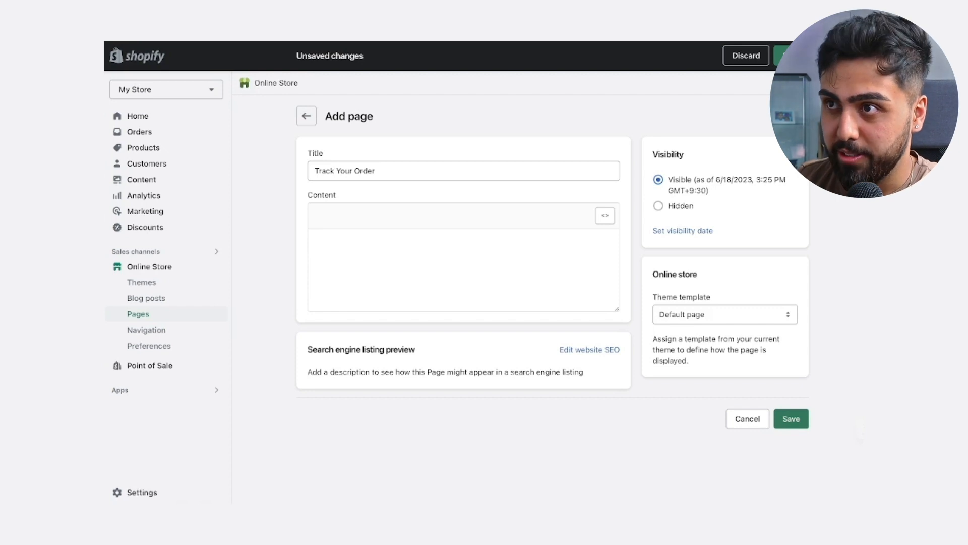
click(358, 257)
key(ctrl+v)
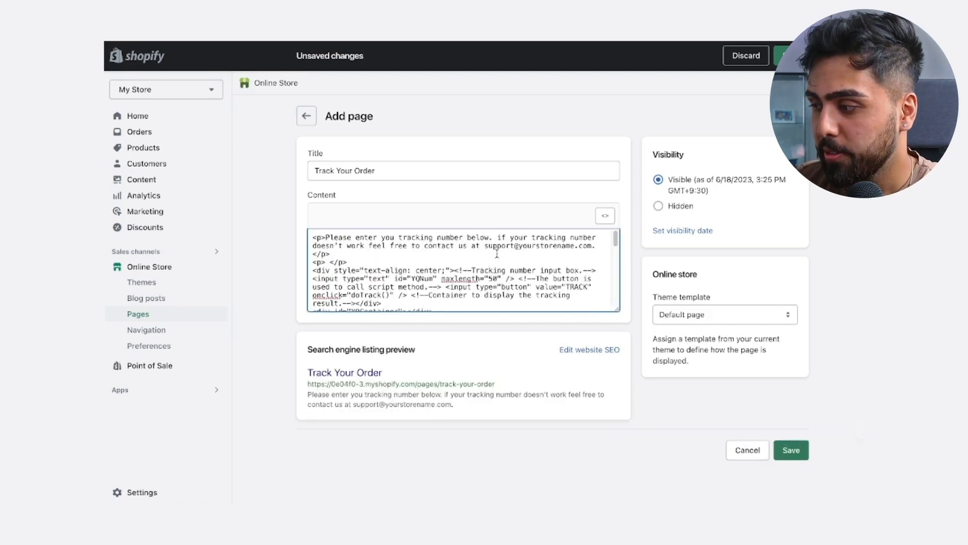
drag(503, 245, 508, 245)
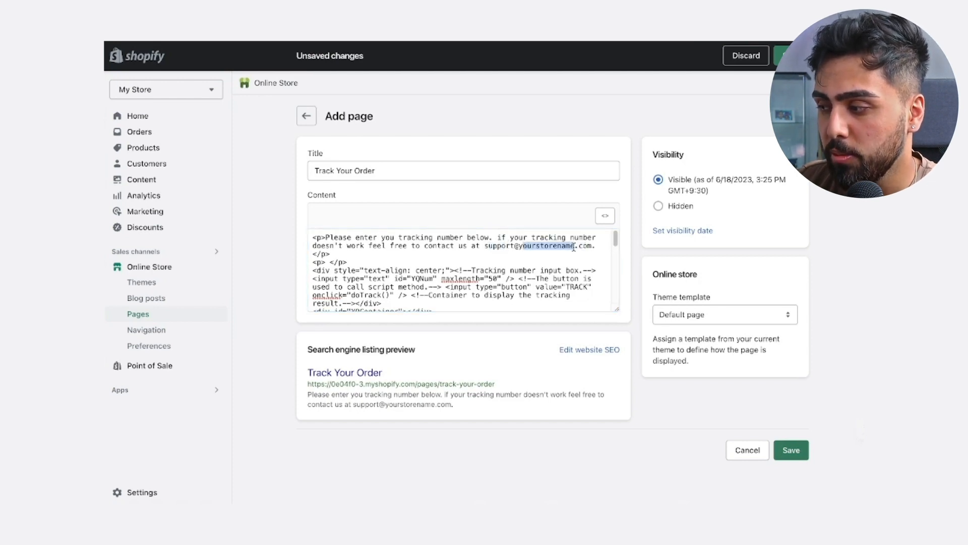
key(BackSpace)
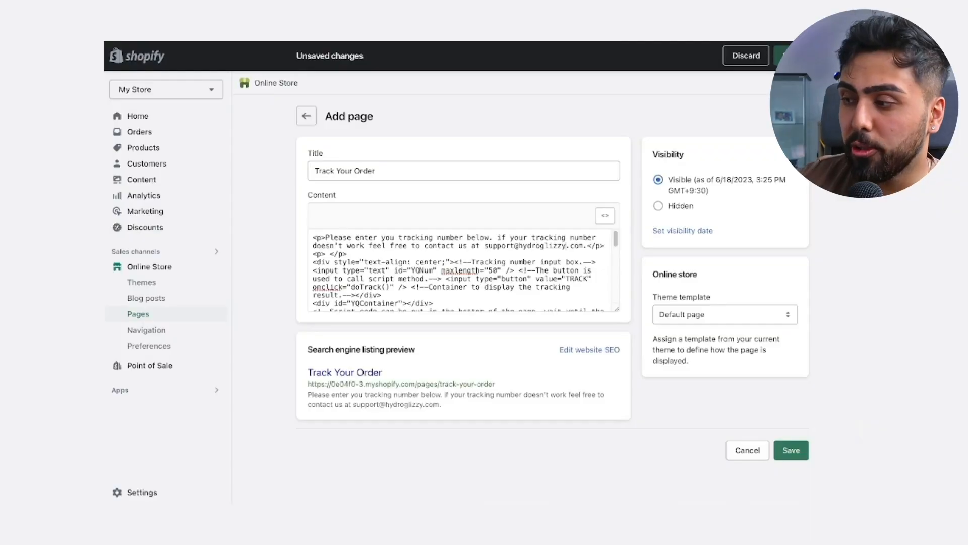
- Save the Track Your Order page and delete the Catalog item from the store's main menu
key(ctrl+s)
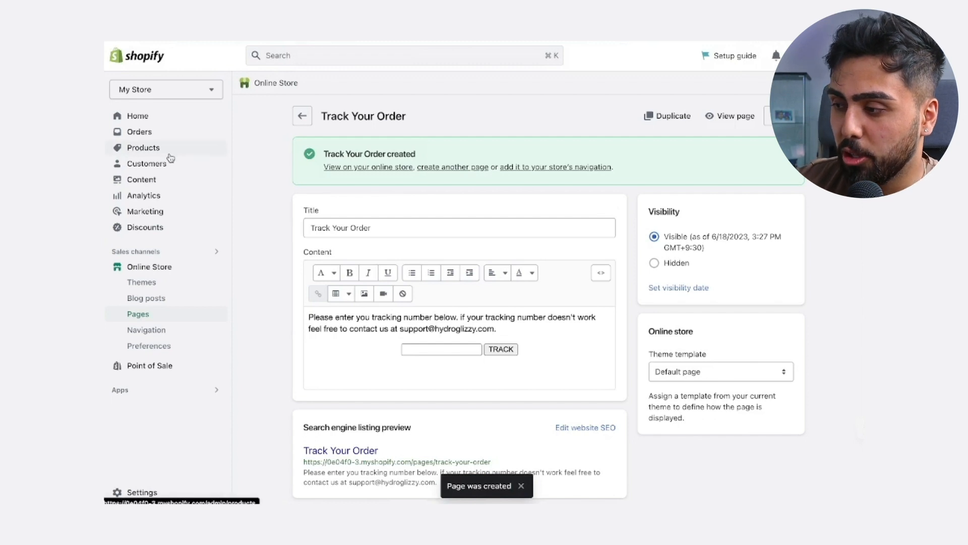
click(153, 330)
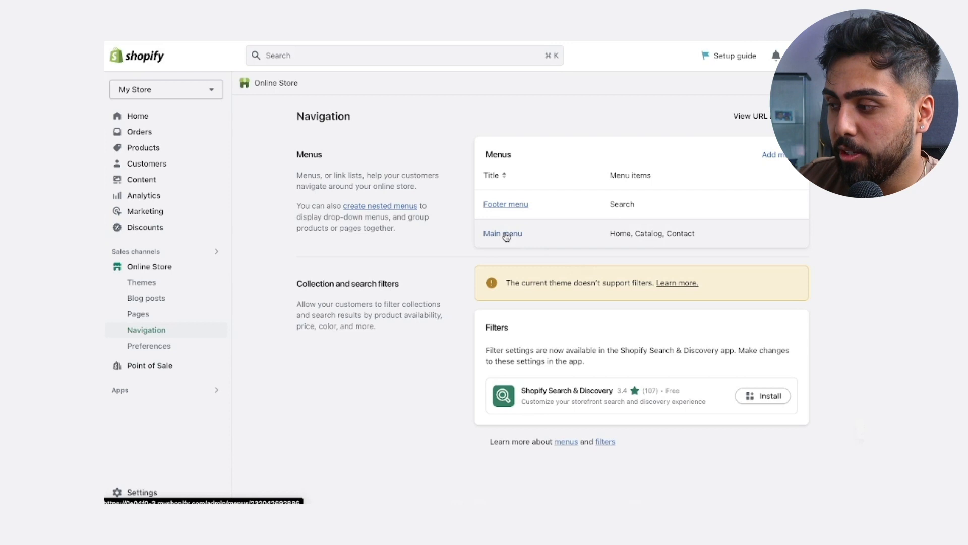
click(506, 235)
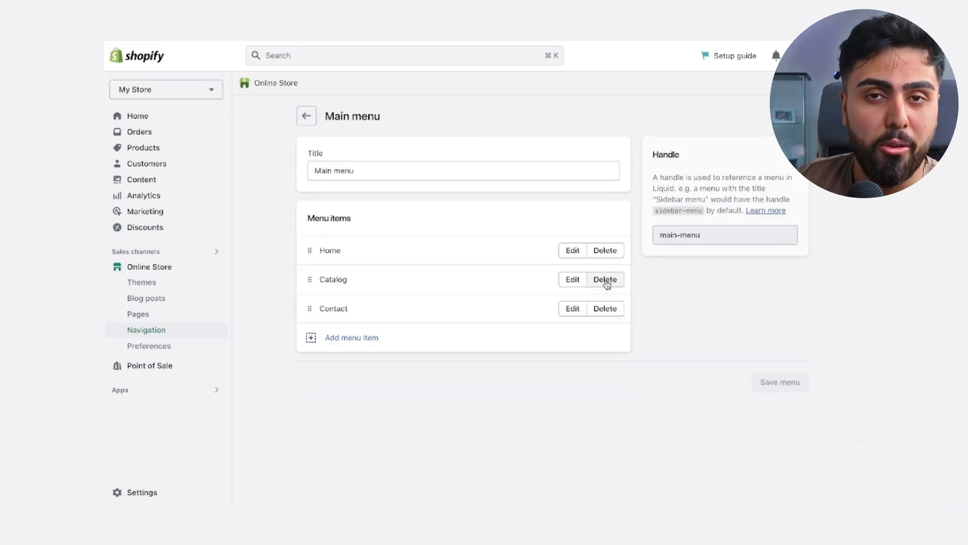
click(606, 284)
click(625, 309)
- Add a main menu item named "Track Your Order" that links to the Track Your Order page
click(376, 309)
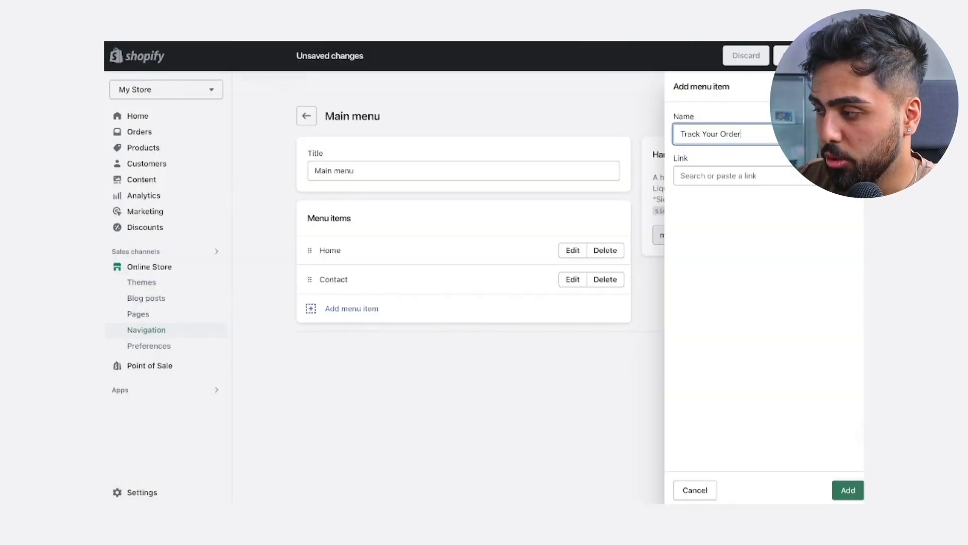
click(749, 176)
click(726, 286)
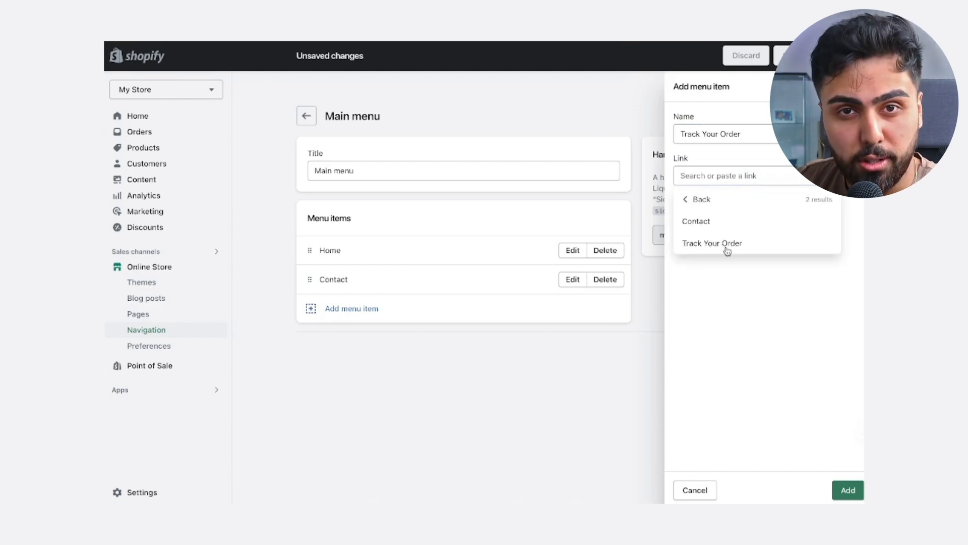
click(850, 489)
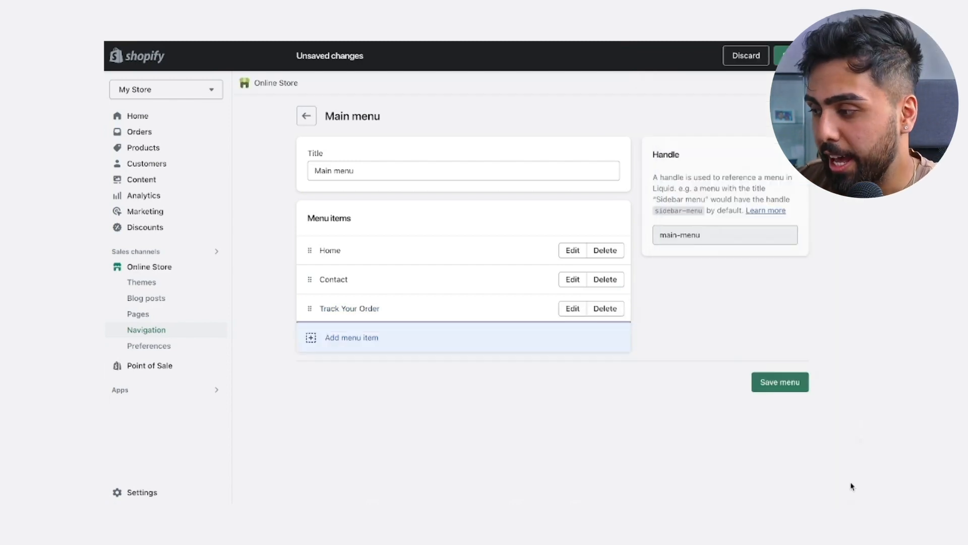
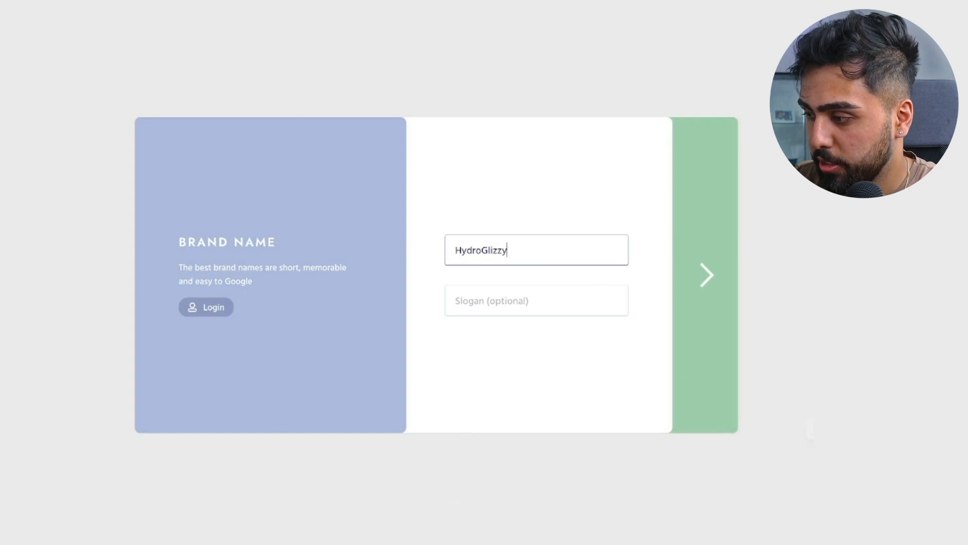
- In the online logo maker, continue with the brand name HydroGlizzy and enter the brand keyword water gun
click(716, 268)
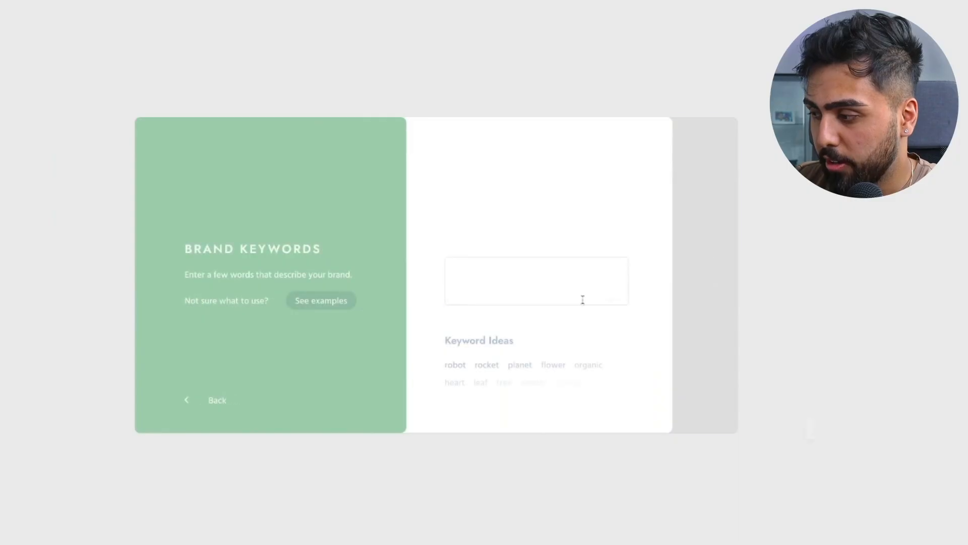
click(582, 298)
text(water gyun)
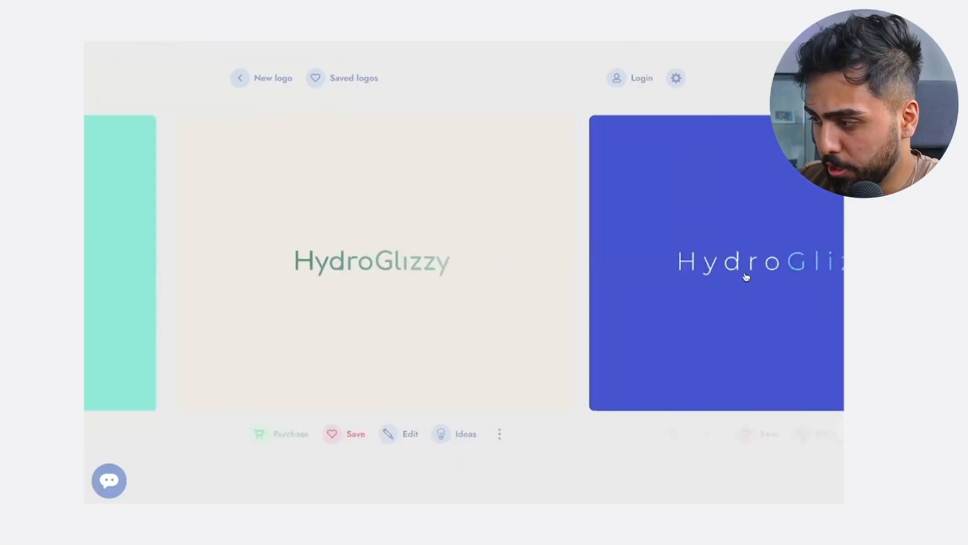
- Browse the generated logos to the pink pistol design and change its HydroGlizzy lettering to a bold sans-serif font
click(747, 277)
click(739, 272)
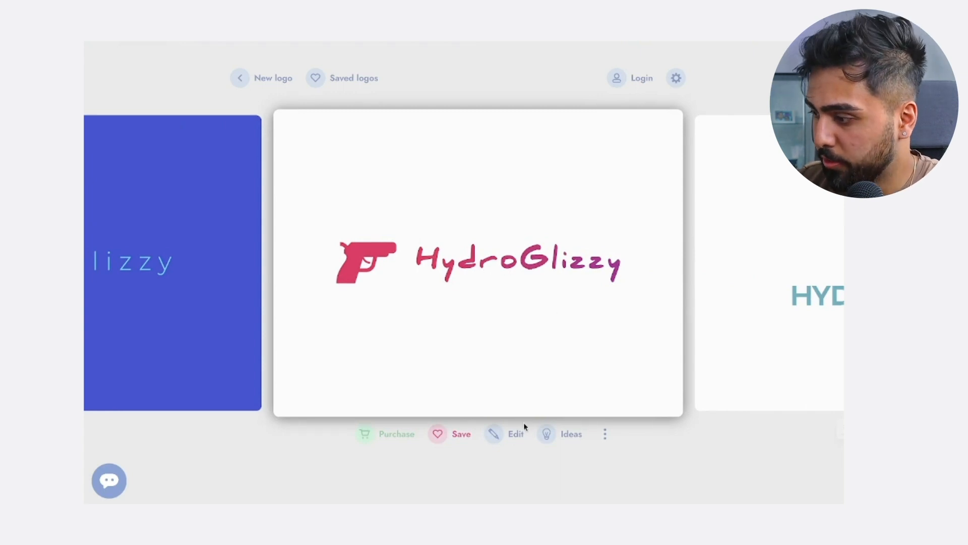
click(514, 433)
click(318, 443)
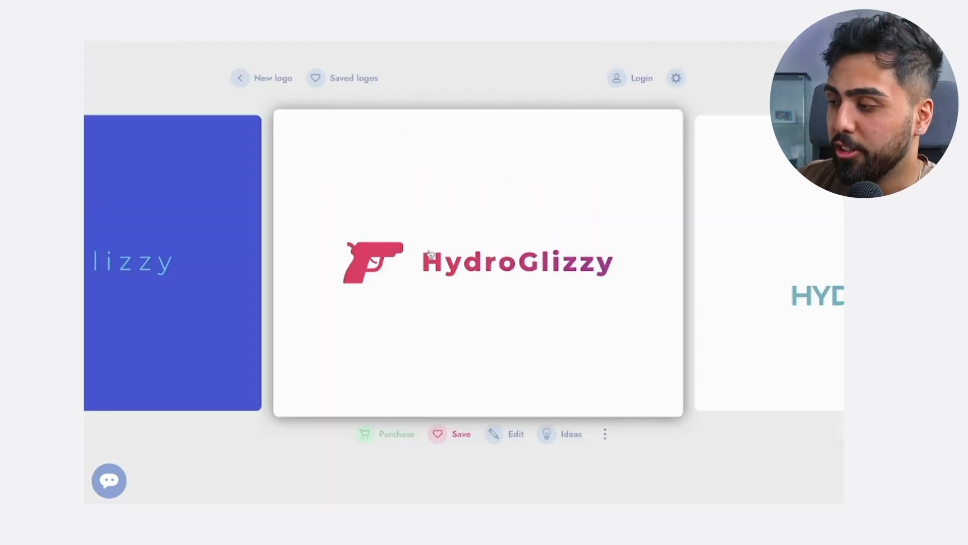
click(424, 261)
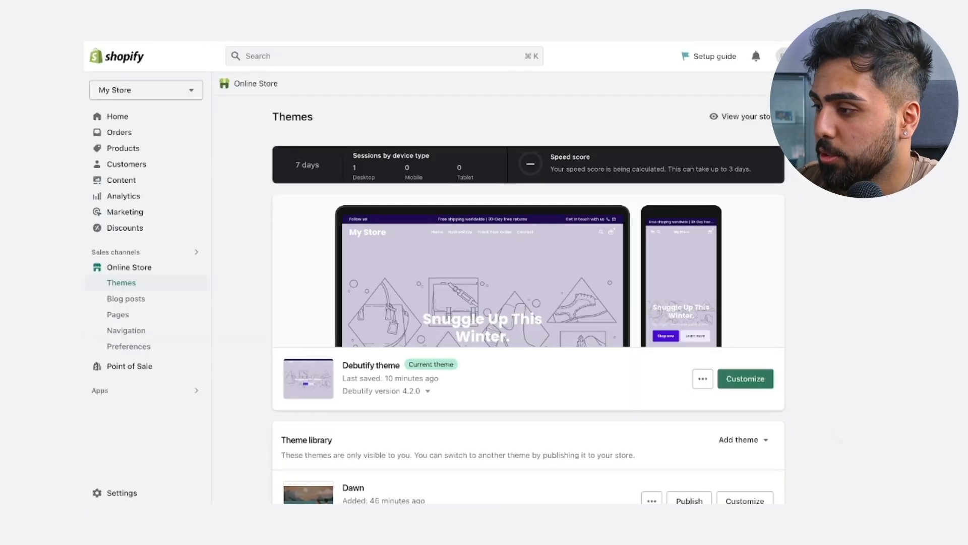
- Switch to Shopify, customize the Debutify theme's header and assign the HydroGlizzy logo image as its mobile and default logos
click(745, 379)
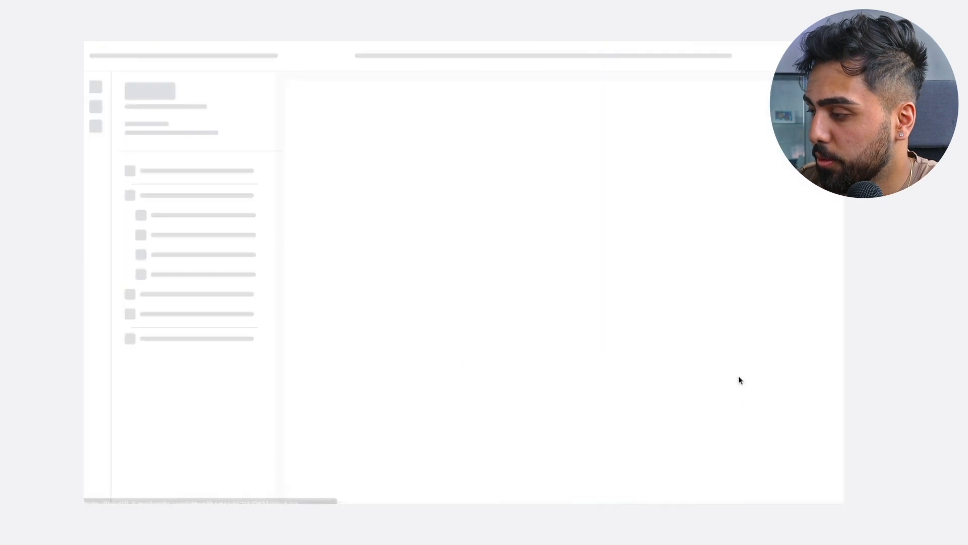
click(525, 124)
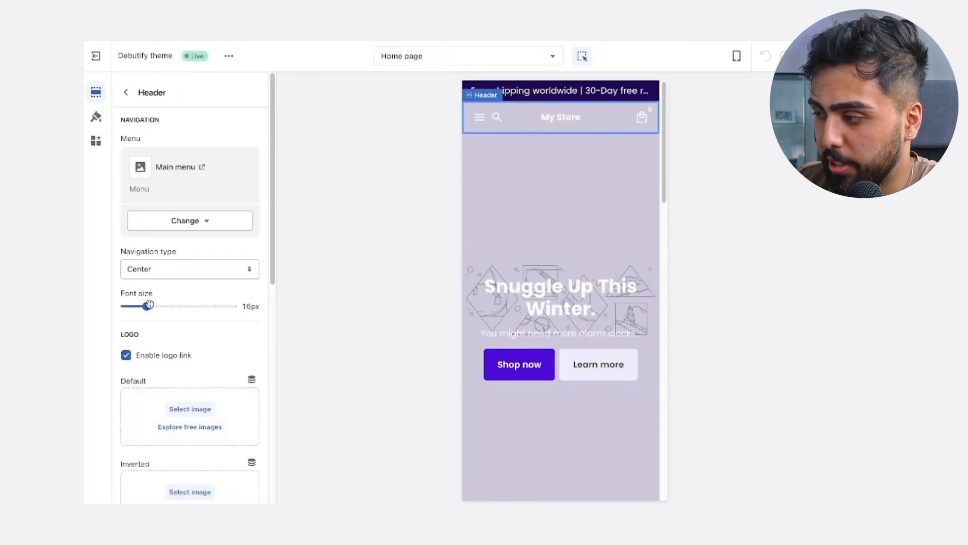
scroll(149, 305, down, 3)
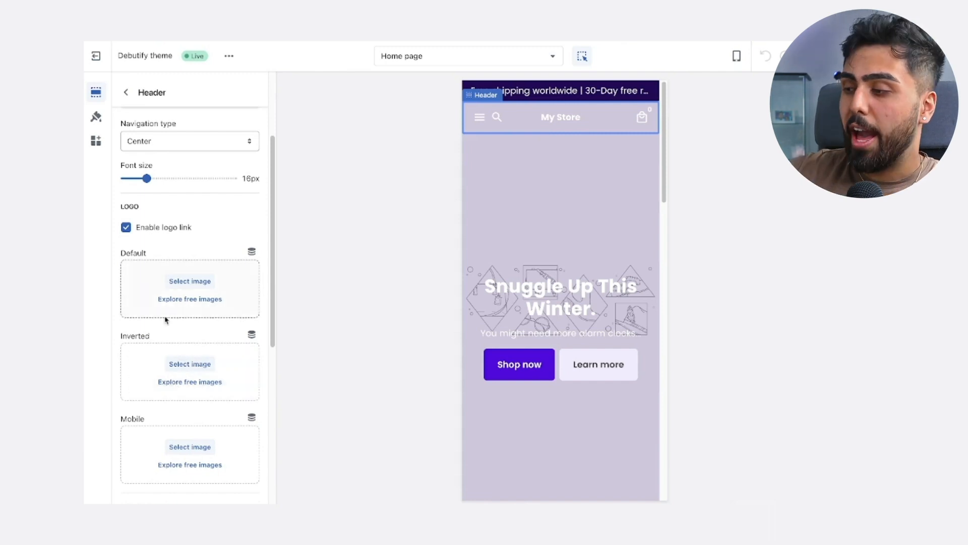
click(146, 433)
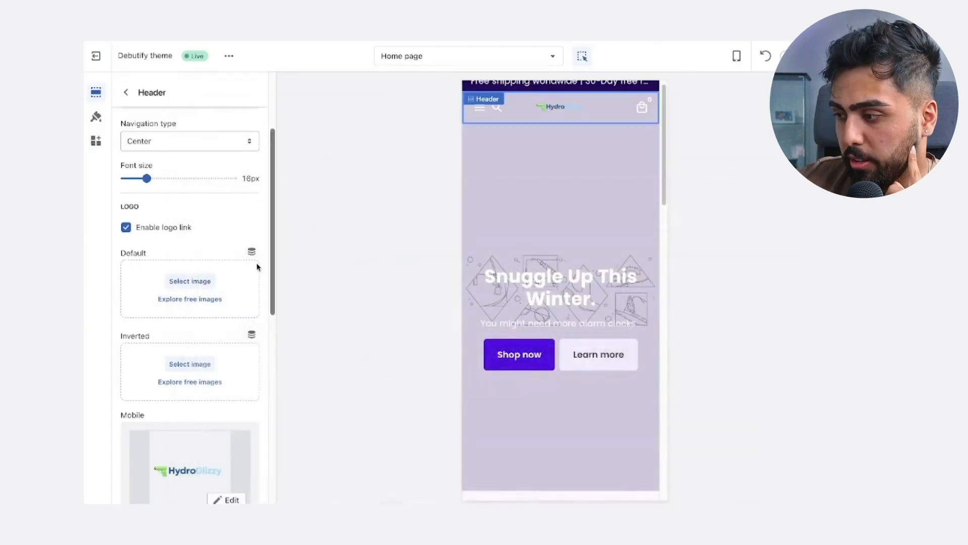
click(191, 281)
click(367, 251)
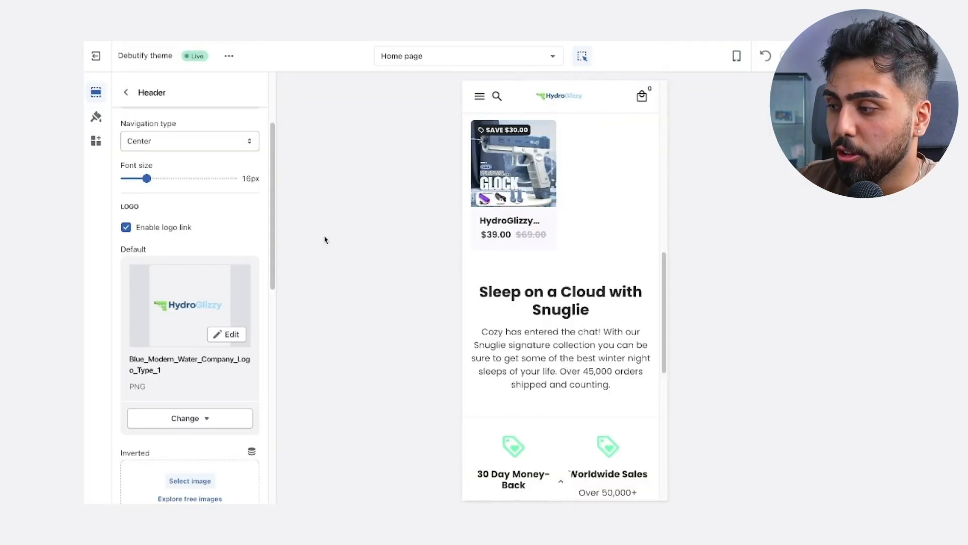
- Set the header logo width to 172 px on desktop and 126 px on mobile, and save the theme
scroll(169, 227, down, 5)
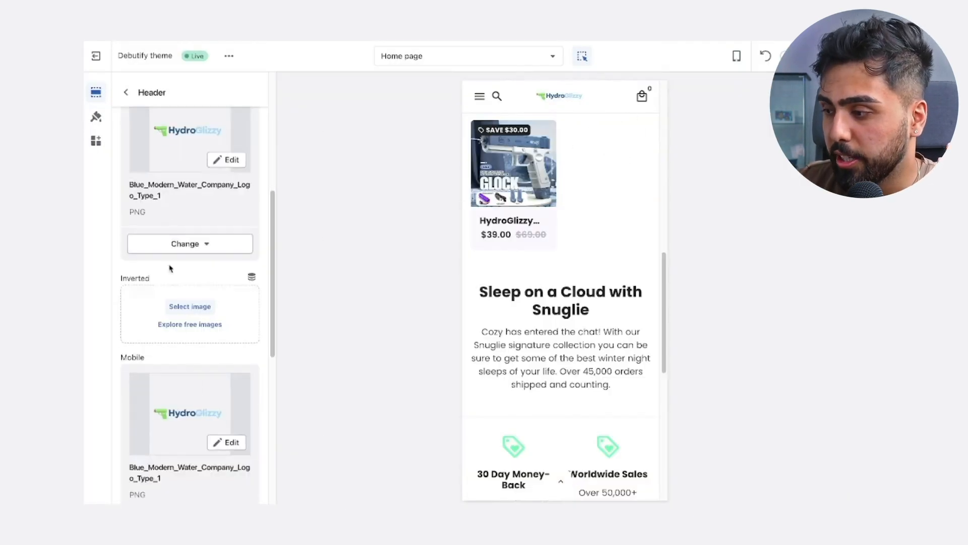
scroll(170, 268, down, 8)
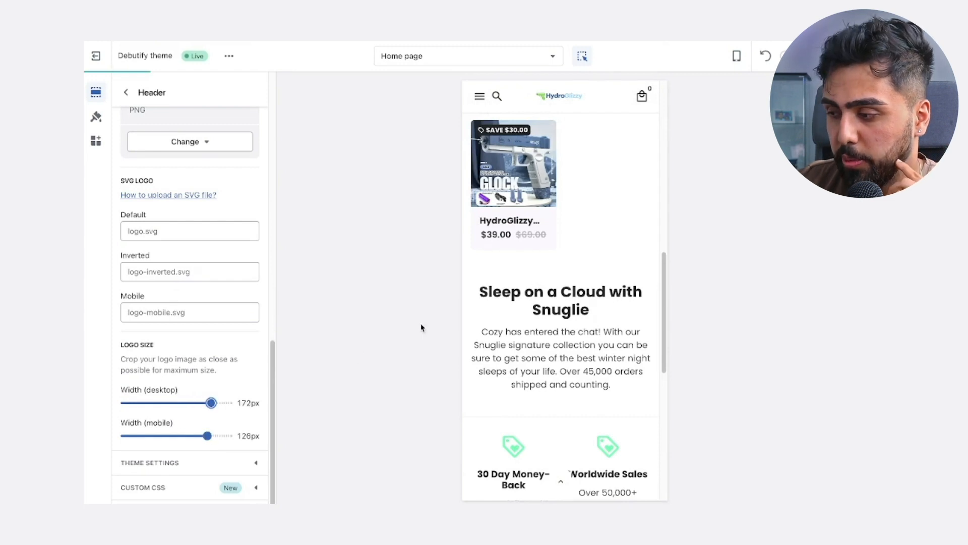
scroll(562, 277, up, 6)
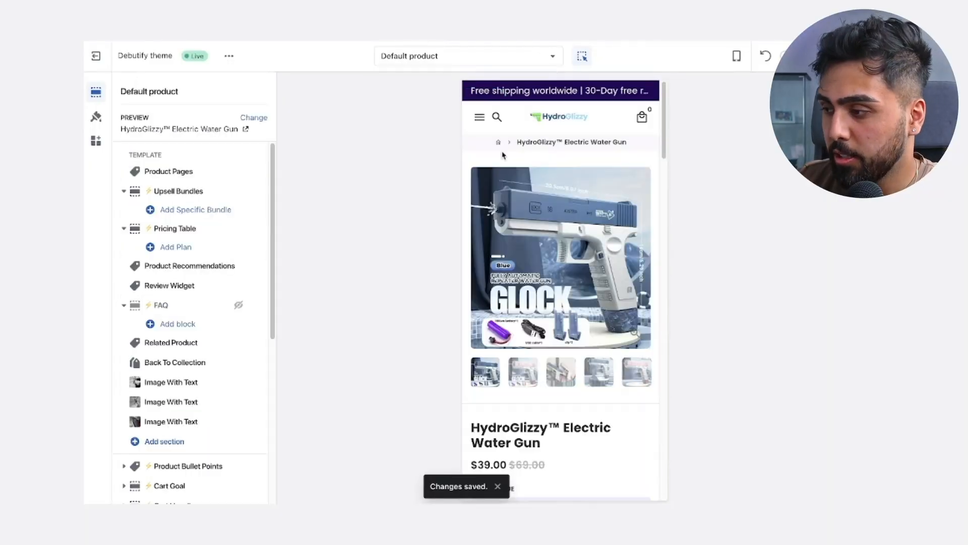
- Add the HydroGlizzy Electric Water Gun to the cart in the product page preview and proceed to checkout
scroll(502, 154, down, 5)
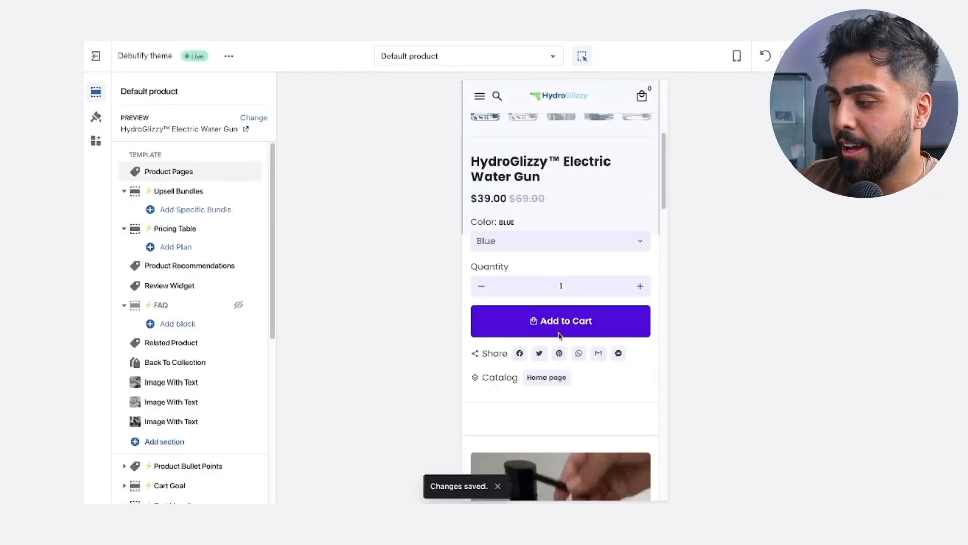
click(543, 329)
scroll(543, 329, down, 5)
click(545, 221)
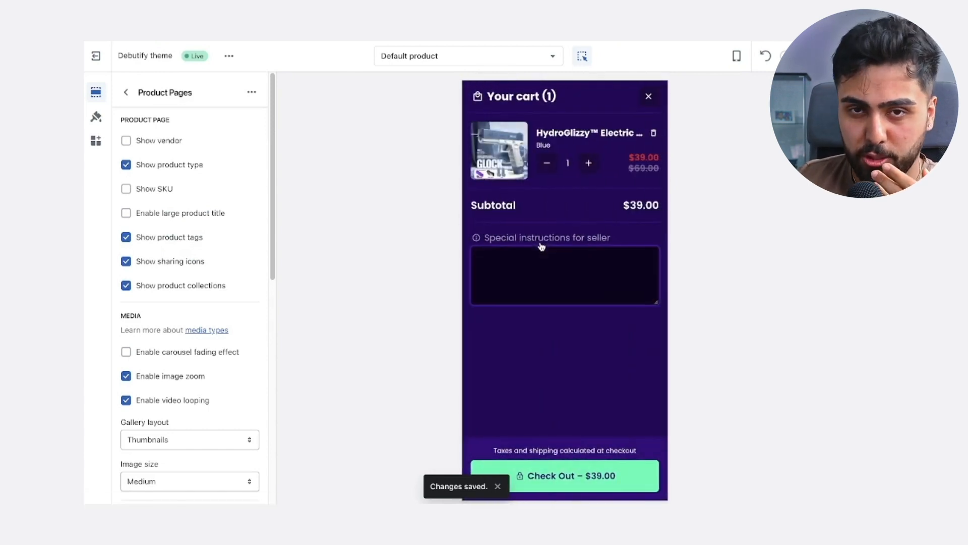
click(613, 479)
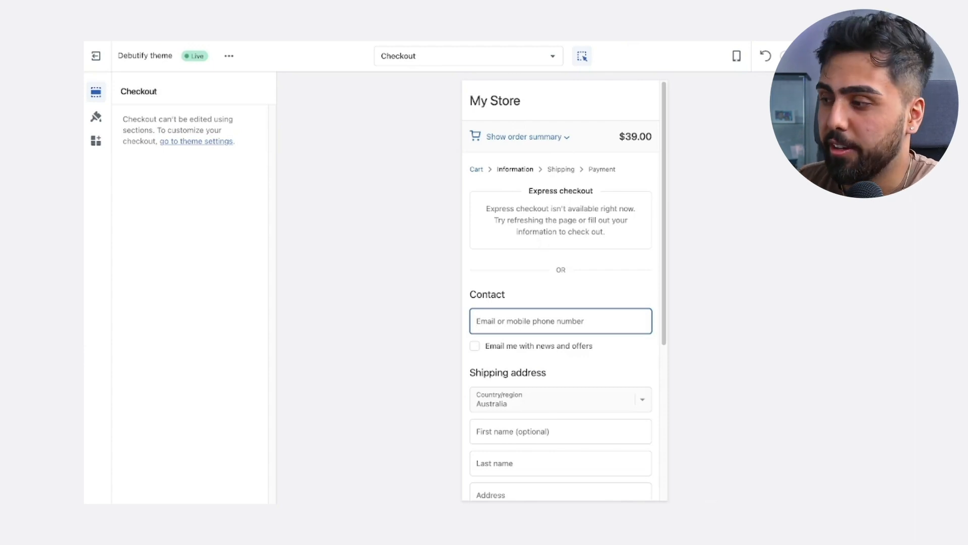
- In the theme's checkout settings, set the HydroGlizzy logo from the store library as the custom logo image
click(96, 118)
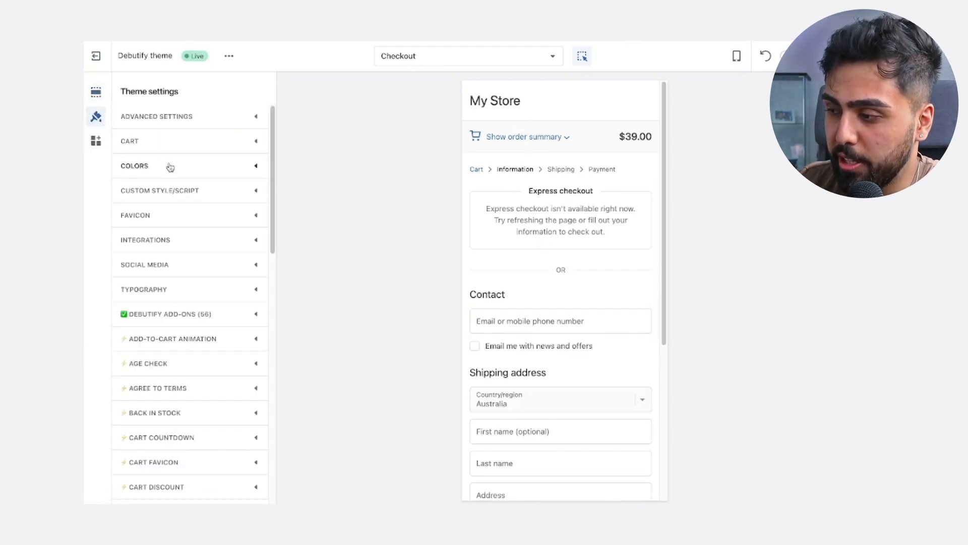
scroll(152, 242, down, 10)
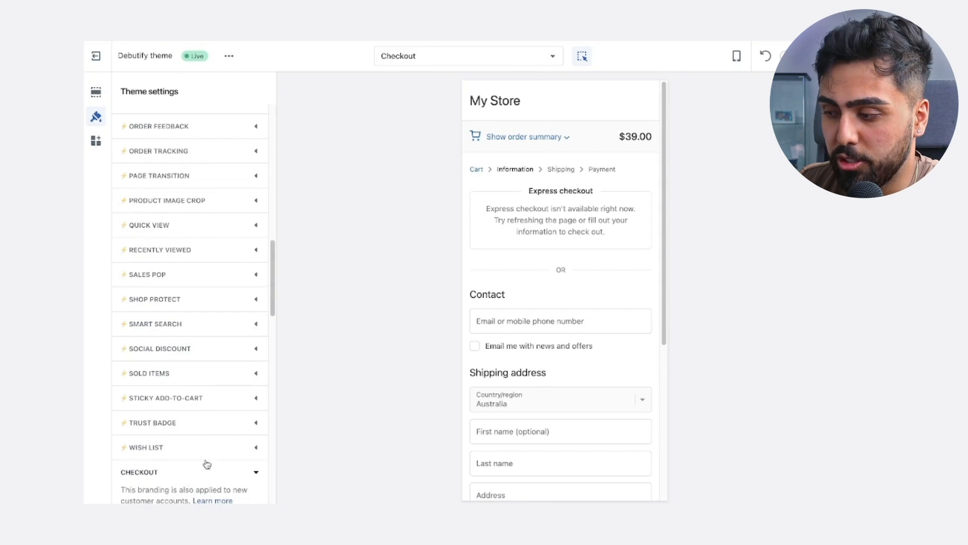
scroll(218, 386, down, 10)
scroll(176, 388, down, 4)
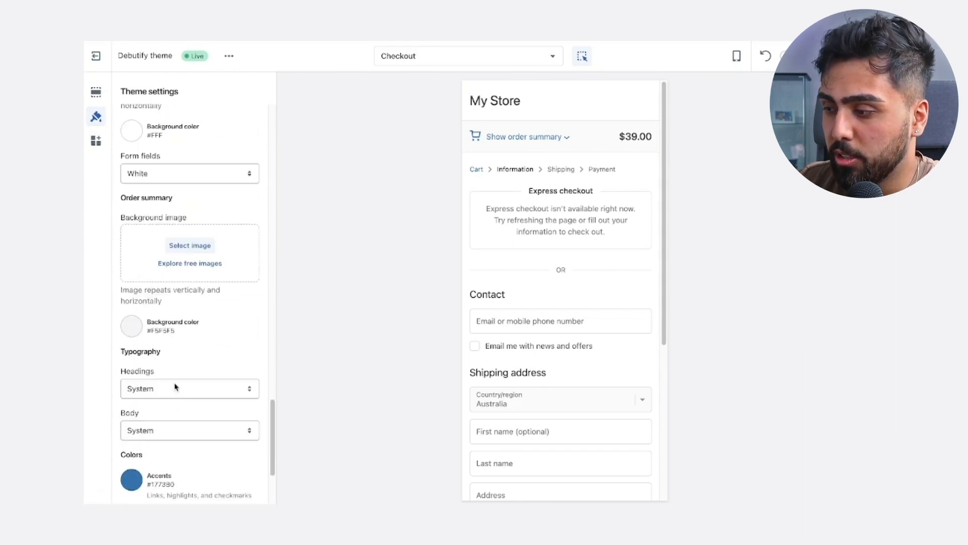
scroll(178, 309, down, 4)
scroll(177, 325, up, 14)
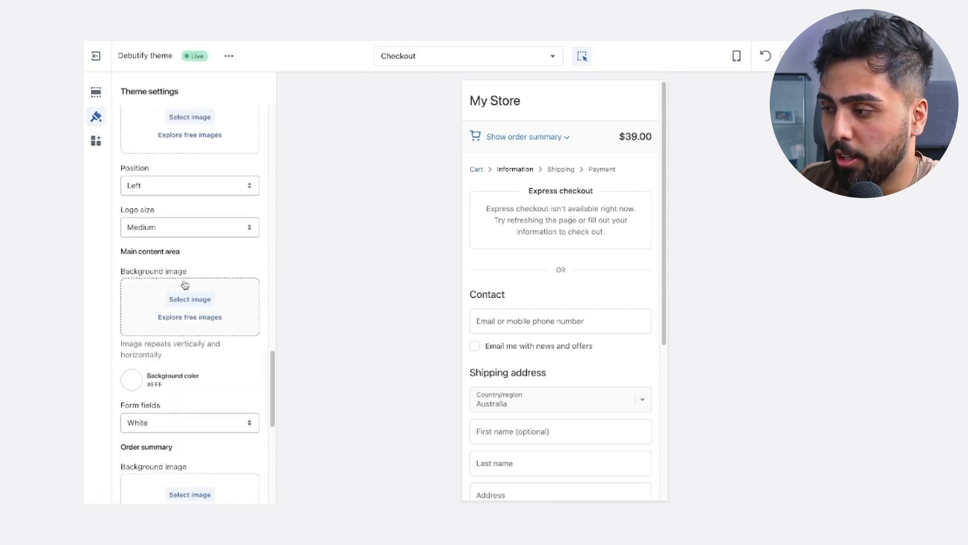
click(190, 311)
click(380, 263)
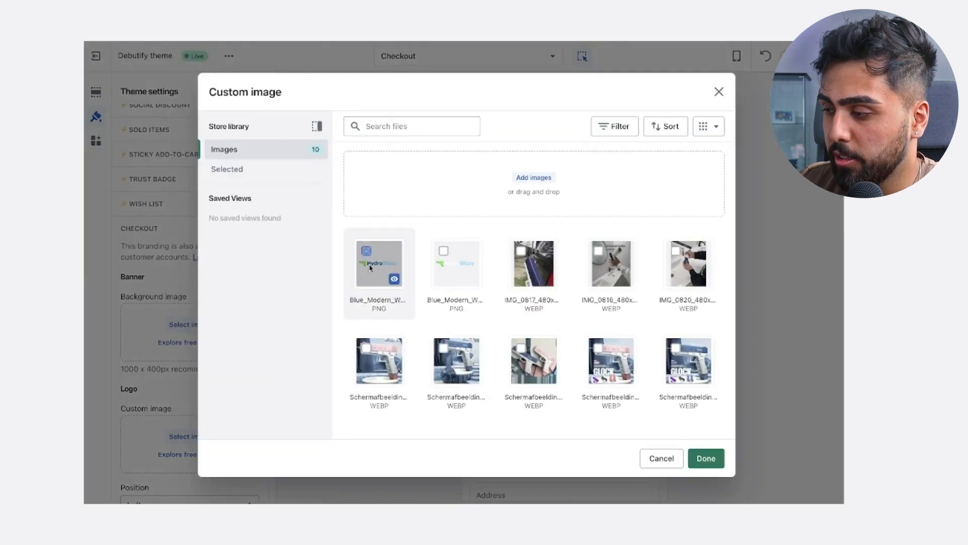
click(712, 460)
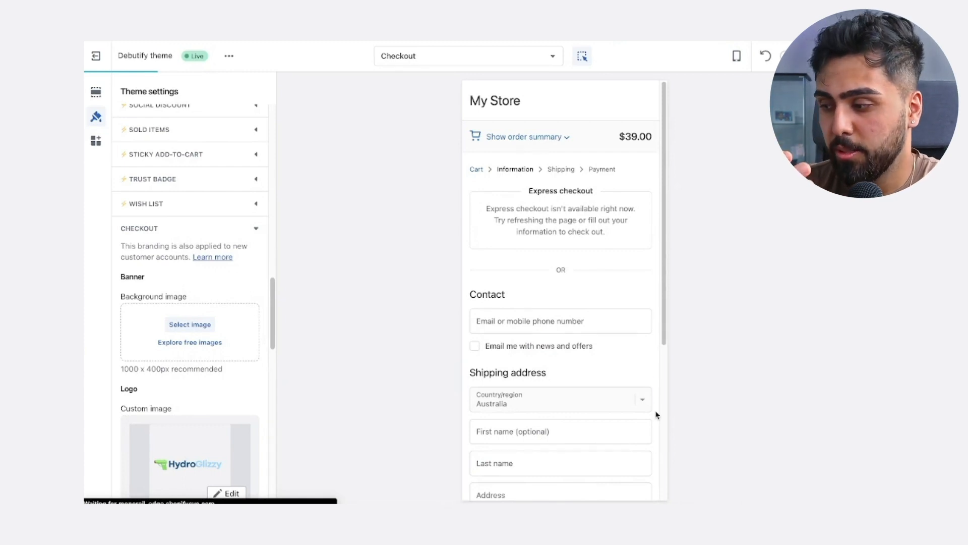
- Set the checkout logo size to Large
scroll(245, 387, down, 2)
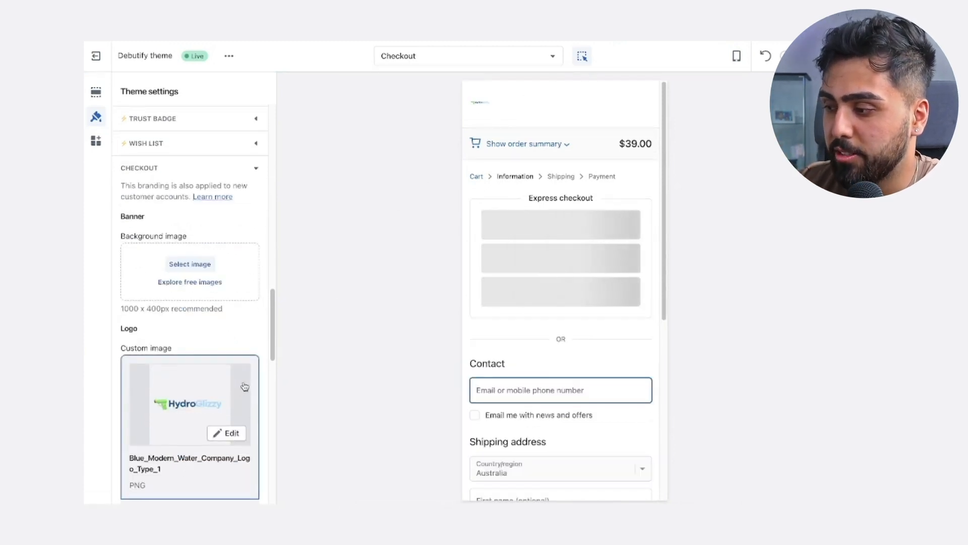
scroll(245, 386, down, 10)
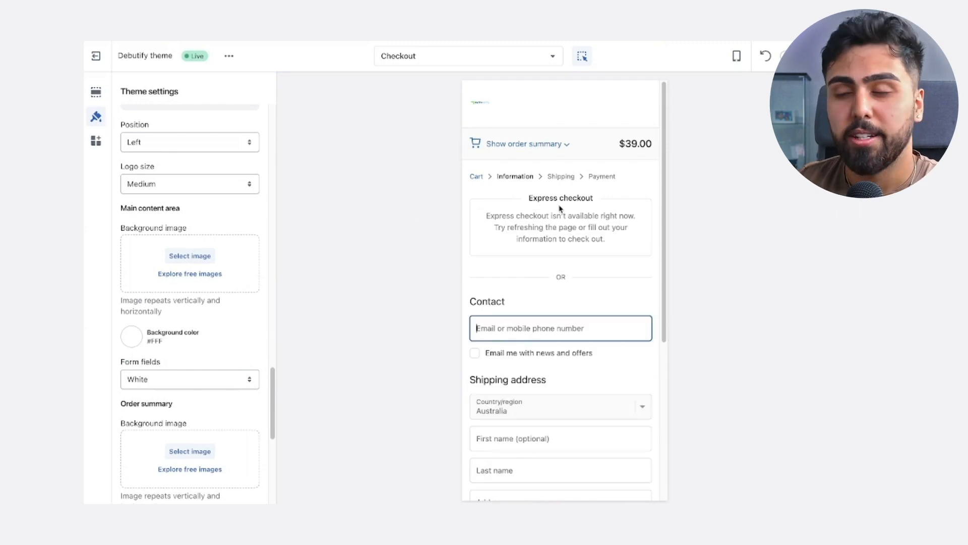
scroll(187, 337, up, 7)
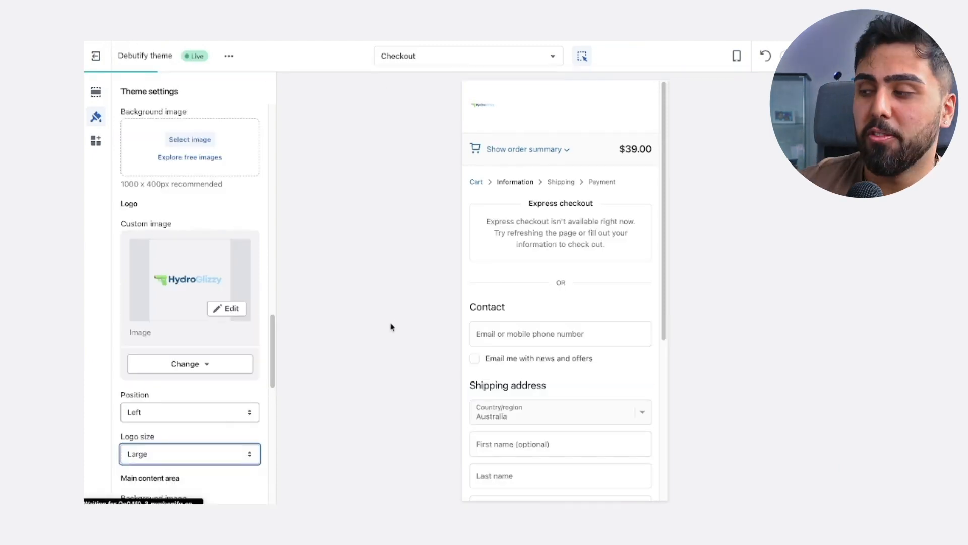
- Return to the home page in the theme preview and examine its slideshow, Featured Content, guarantee and footer sections
click(488, 116)
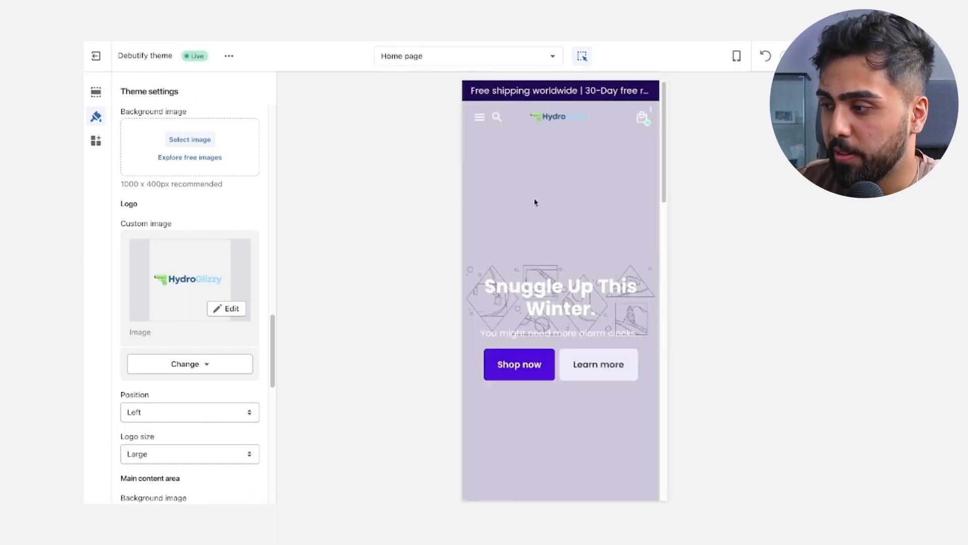
scroll(634, 273, down, 15)
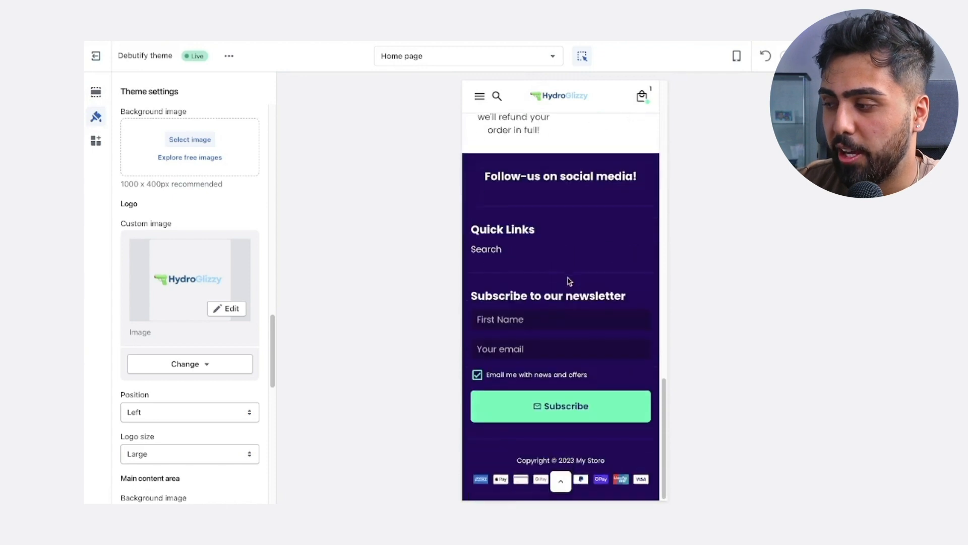
scroll(555, 277, up, 3)
scroll(545, 277, up, 4)
drag(493, 230, 625, 330)
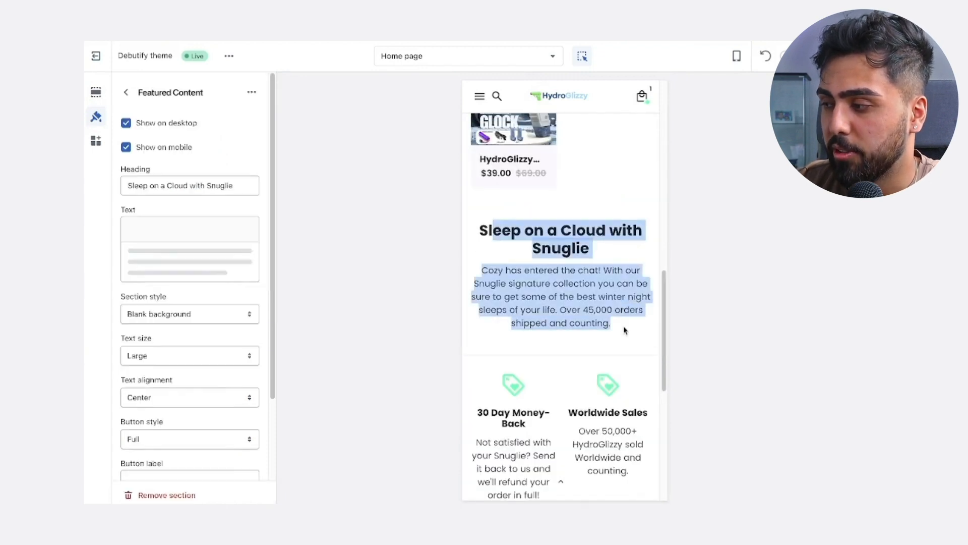
scroll(626, 329, up, 5)
scroll(623, 326, up, 6)
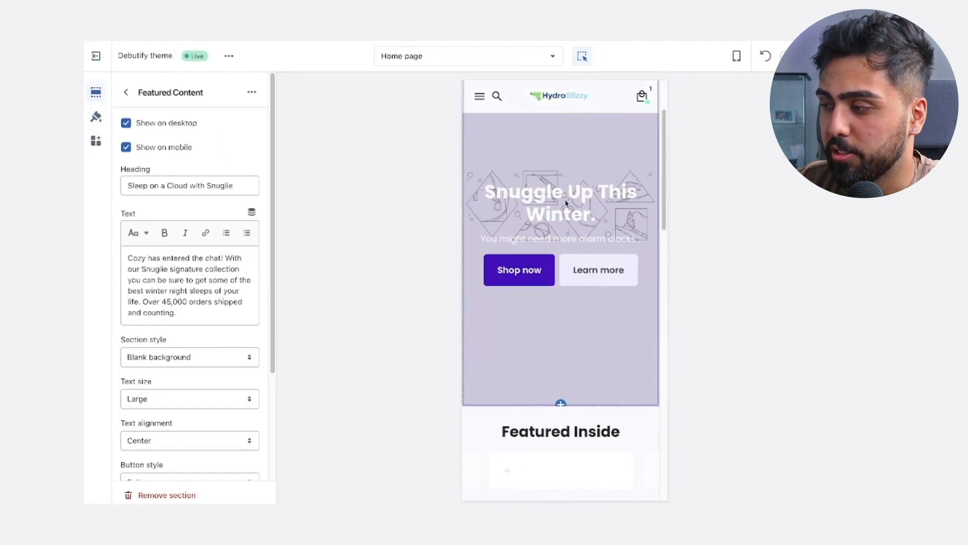
click(569, 194)
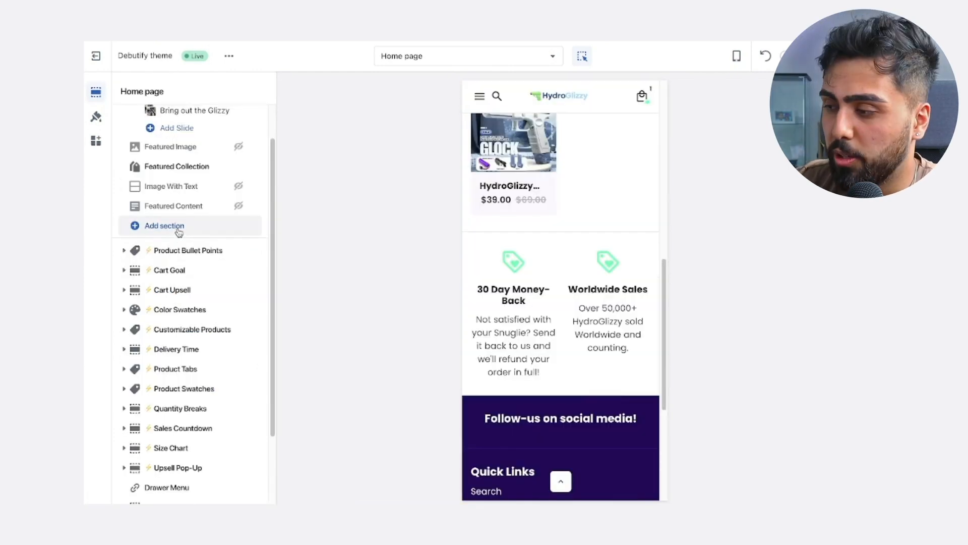
- Add a Featured Product section to the home page and assign the HydroGlizzy Electric Water Gun to it
click(178, 230)
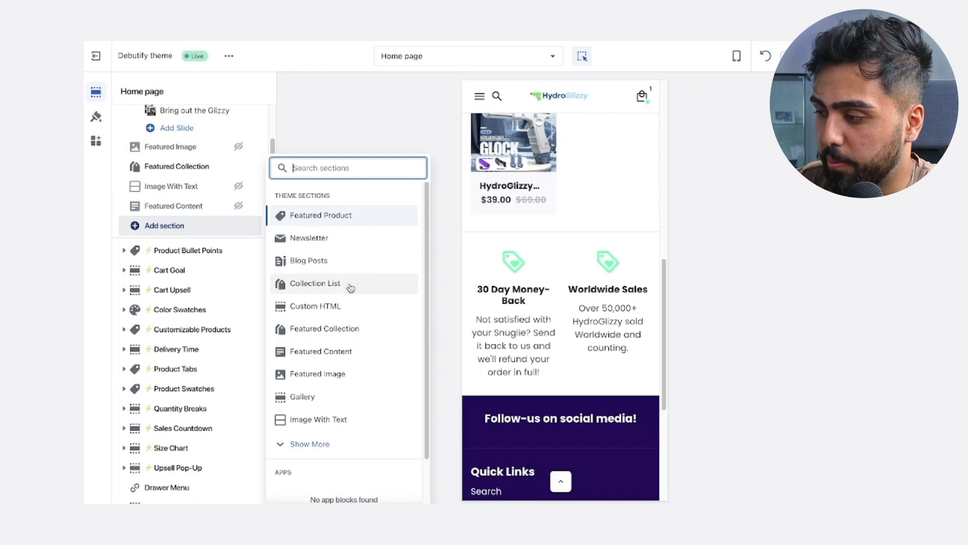
scroll(311, 396, down, 1)
click(310, 405)
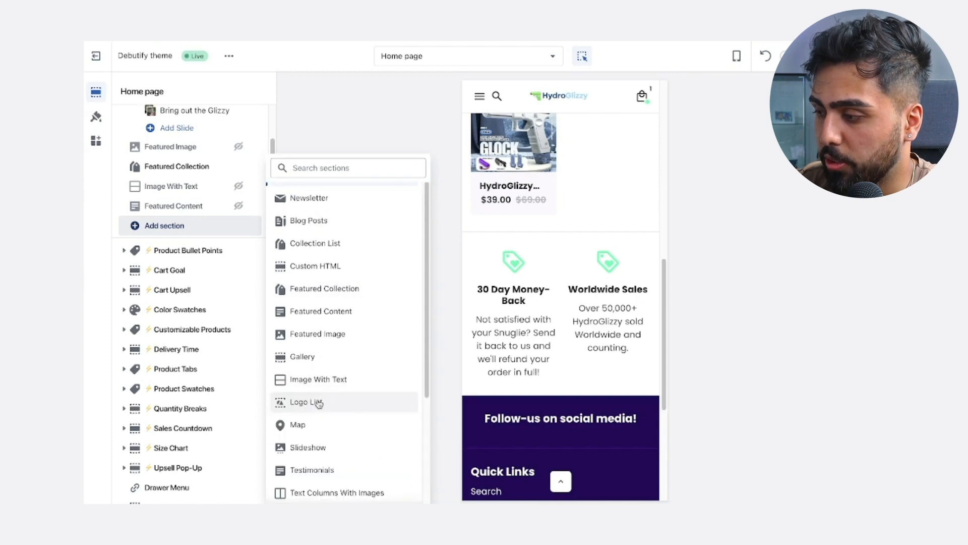
click(342, 221)
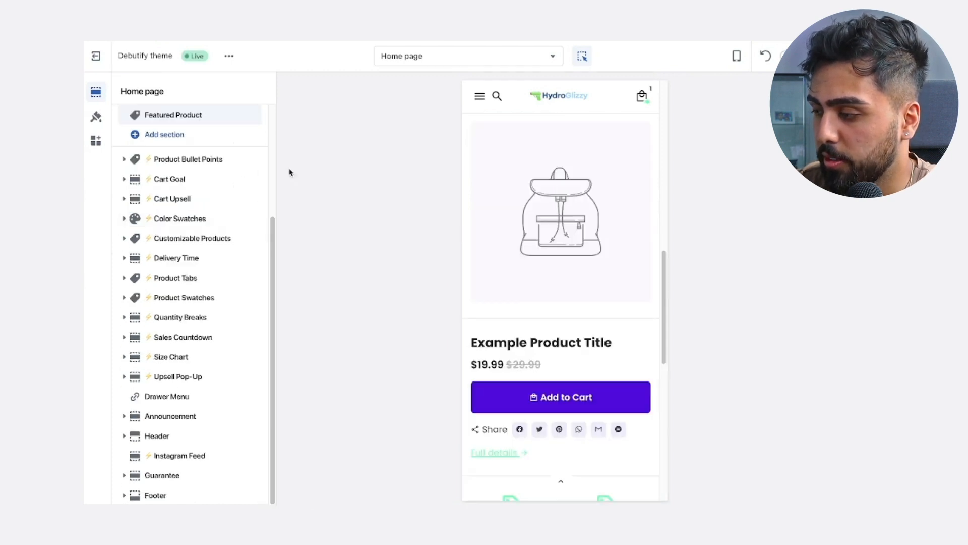
click(224, 197)
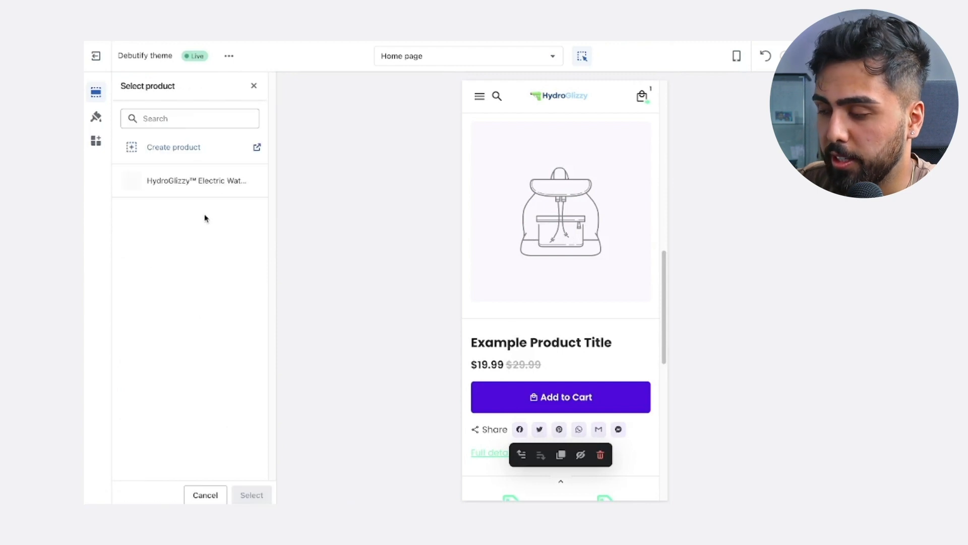
click(165, 182)
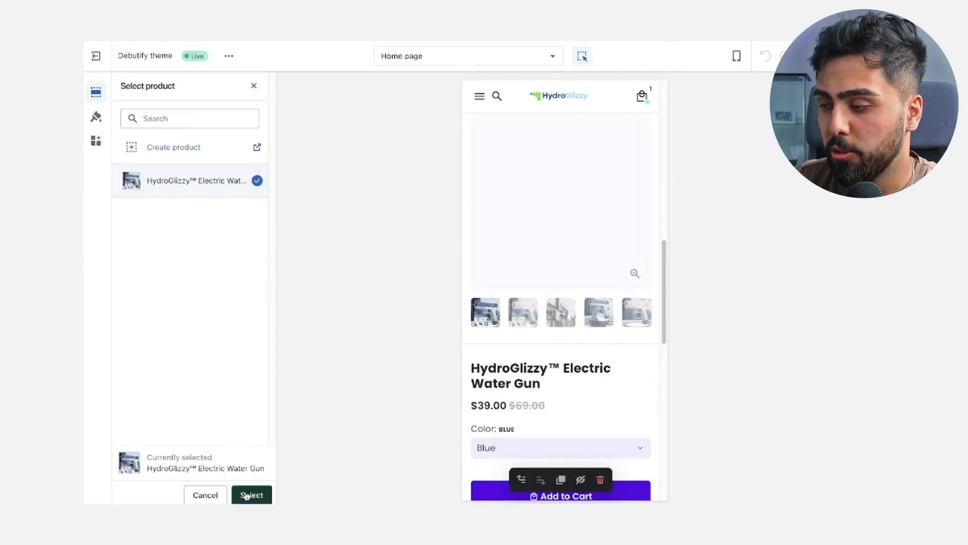
click(253, 493)
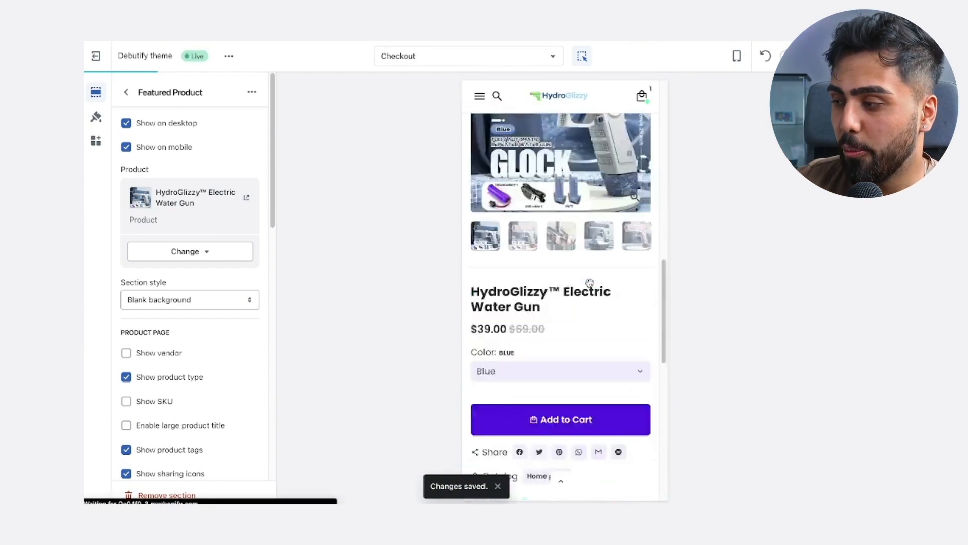
scroll(591, 291, down, 4)
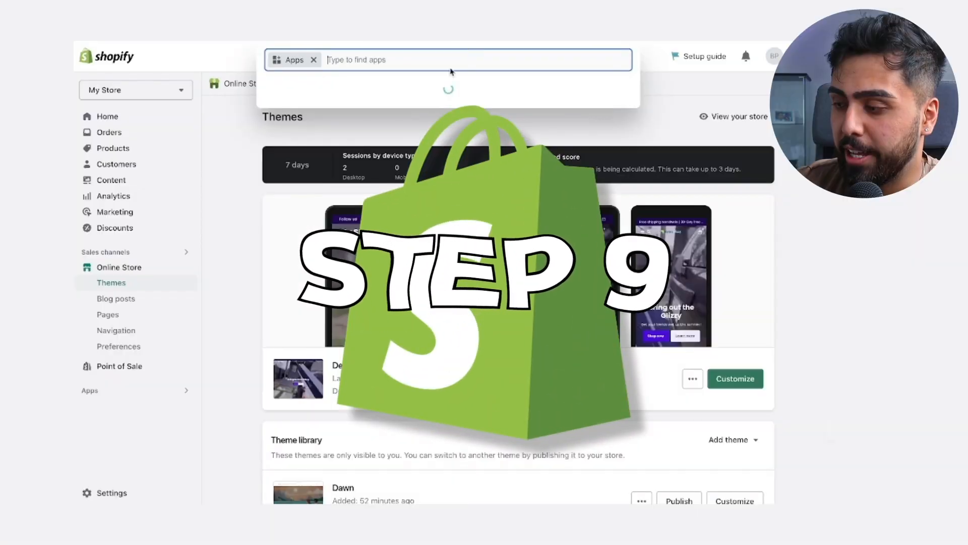
- Search the Shopify App Store for "vitals" and open the Vitals: All-in-One Marketing app listing
click(460, 48)
text(v)
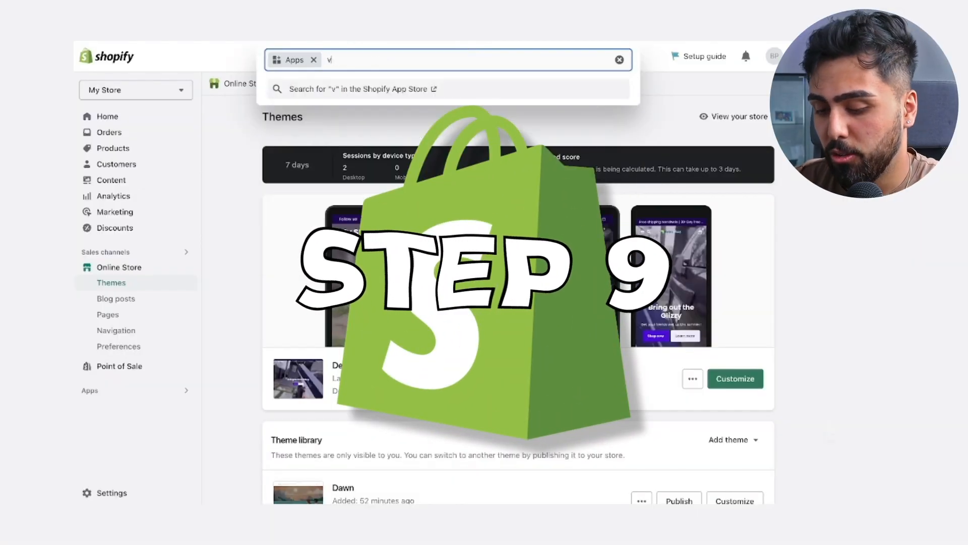
text(itaql)
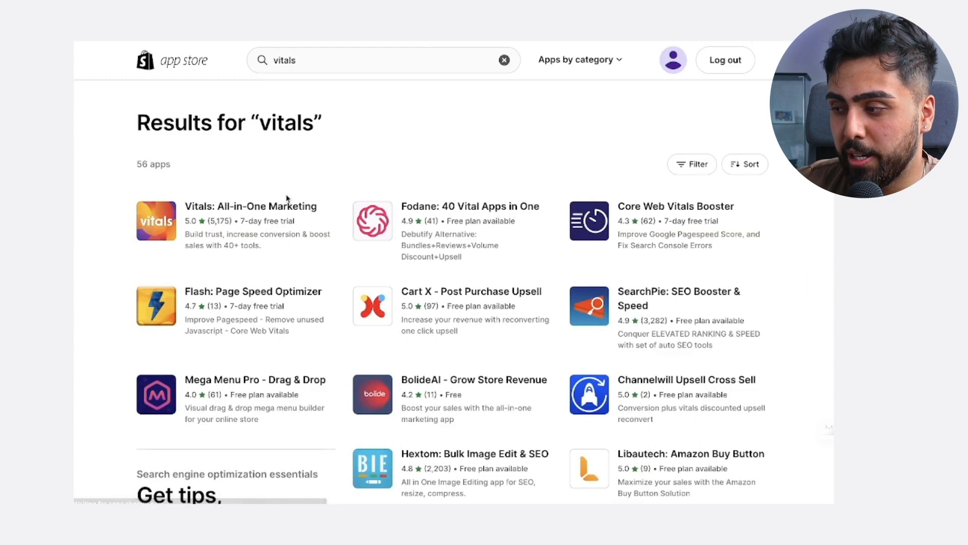
click(268, 219)
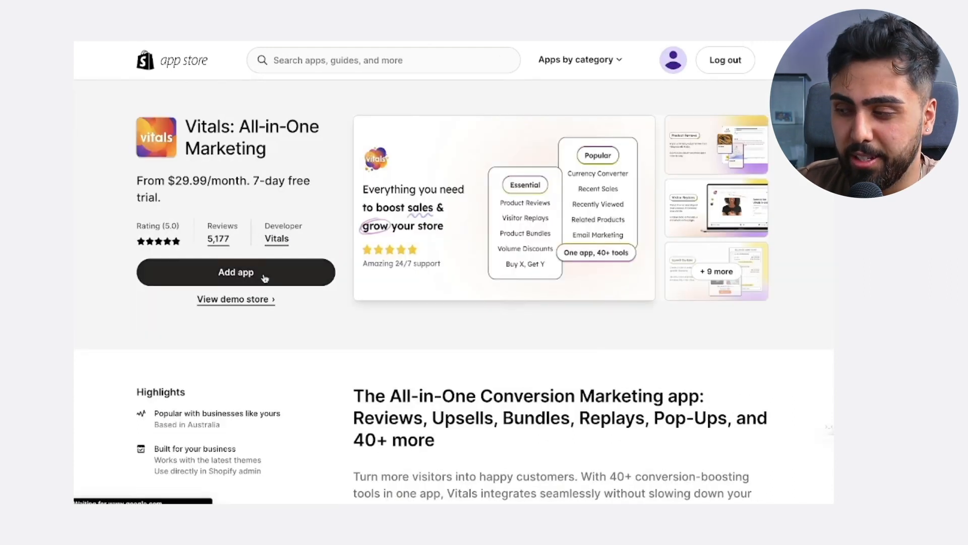
- Add the Vitals app to the store, choose to explore all its apps, and enable its embed in the Debutify theme
click(260, 280)
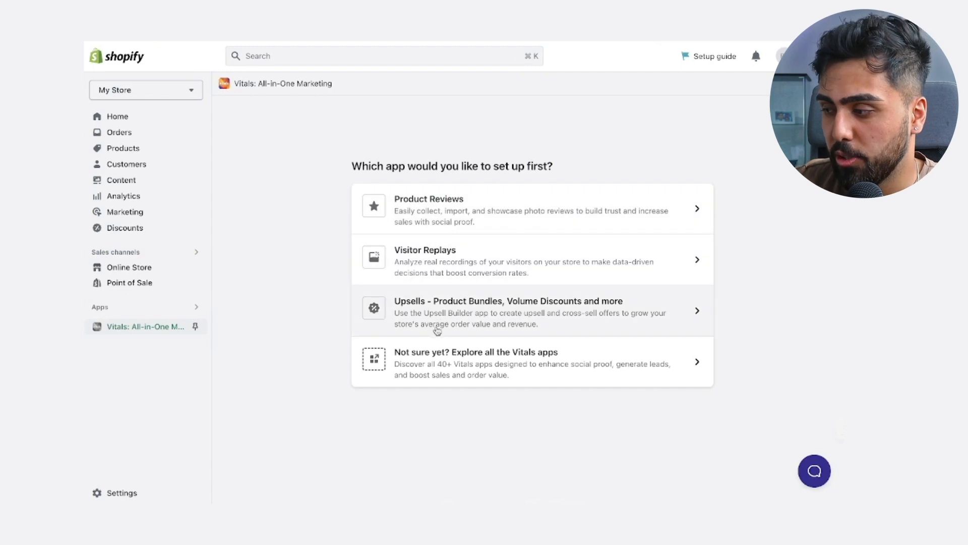
click(421, 370)
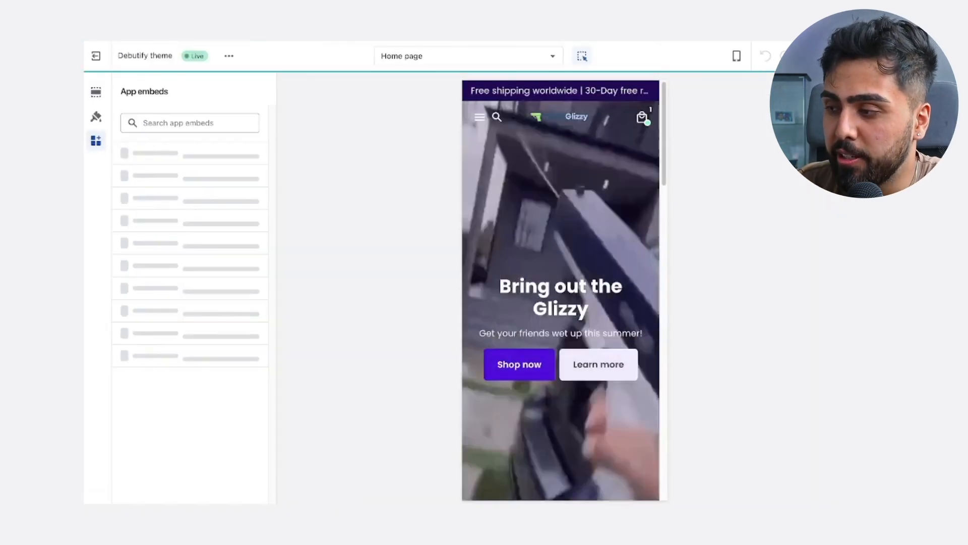
click(262, 171)
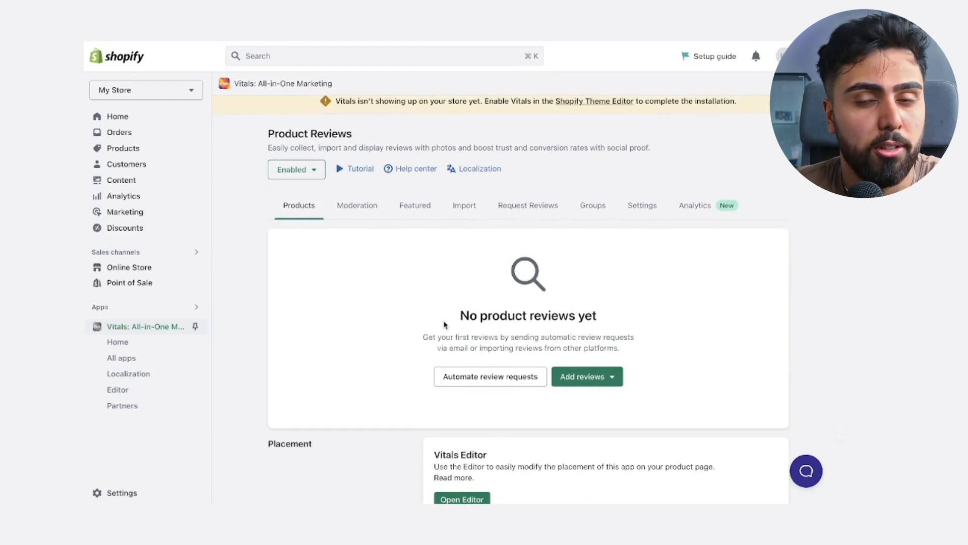
- Open the AliExpress review import for the HydroGlizzy Electric Water Gun in the Vitals Product Reviews app
click(585, 376)
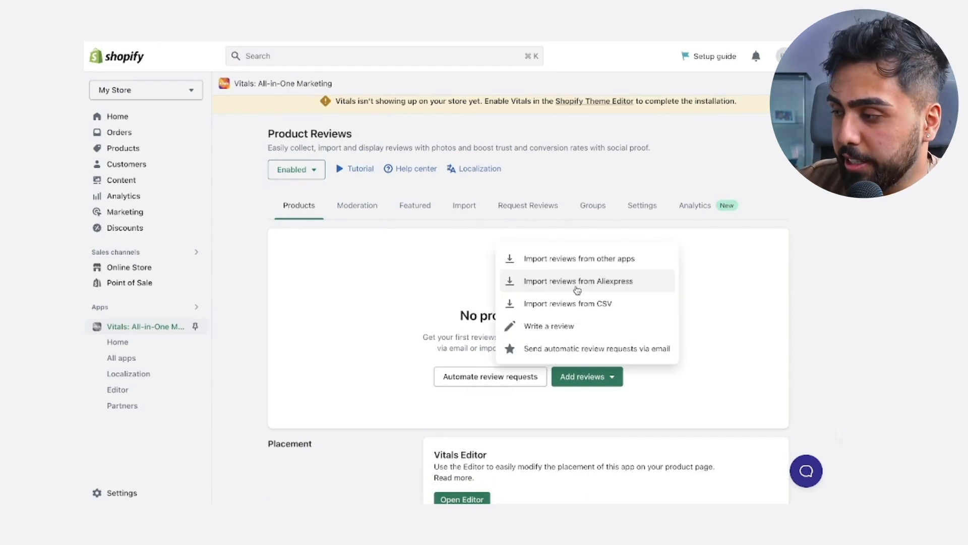
click(577, 282)
click(335, 277)
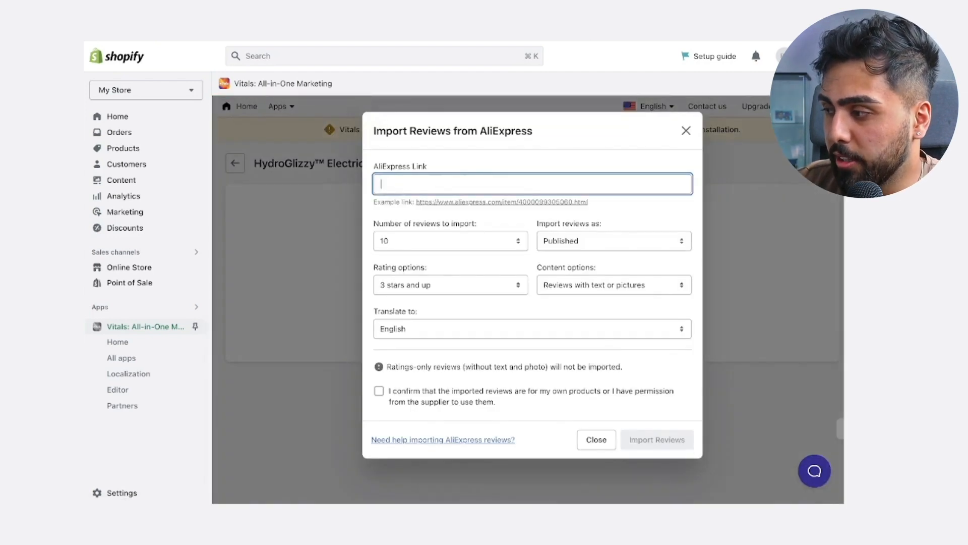
- Switch to AliExpress, open the Summer Water Gun Electric Glock Pistol listing and examine its customer reviews and review photos
key(ctrl+Tab)
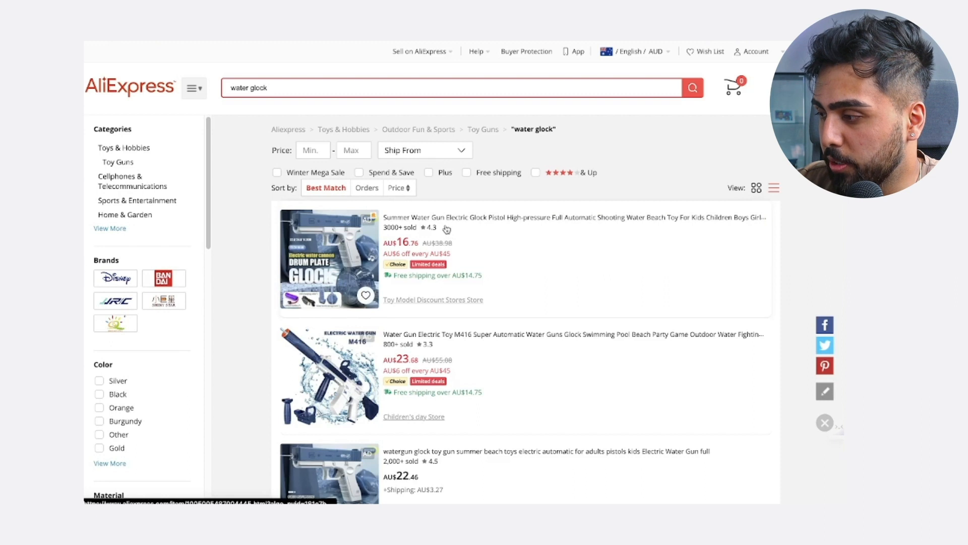
click(413, 229)
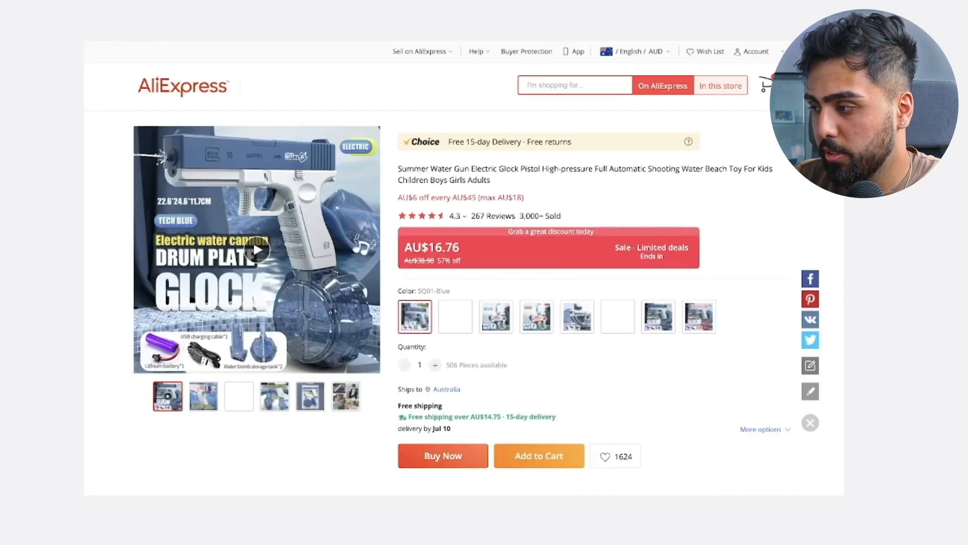
scroll(281, 251, down, 6)
click(284, 210)
scroll(282, 223, down, 5)
click(229, 204)
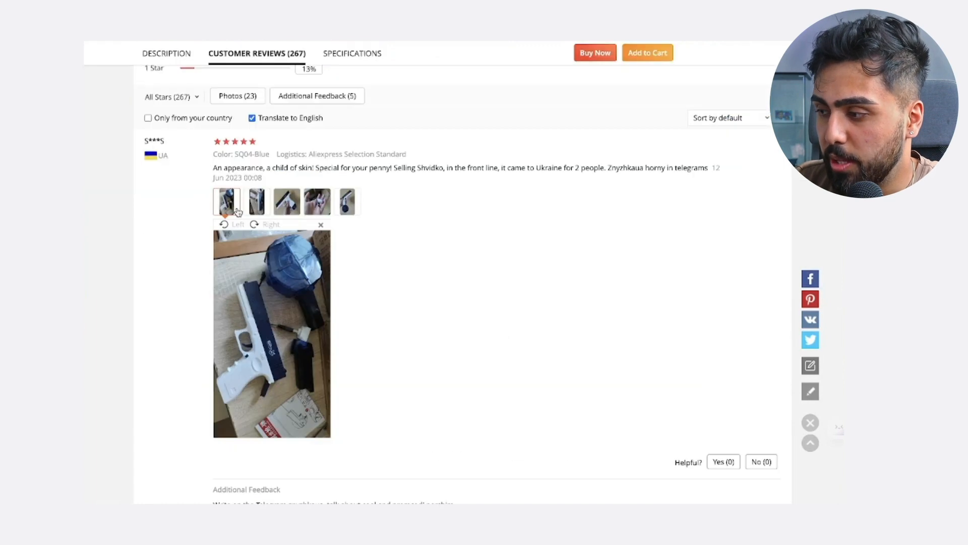
click(294, 212)
drag(212, 169, 319, 170)
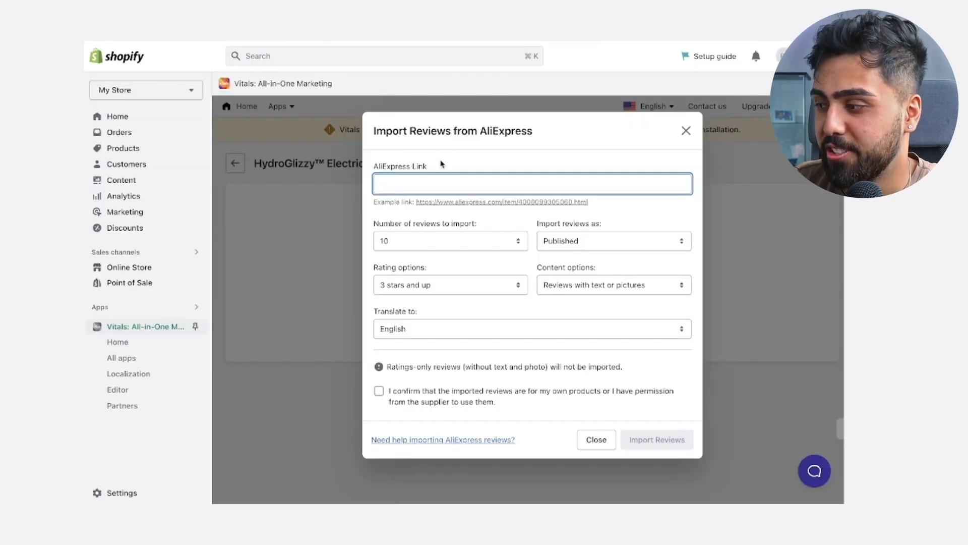
- Paste the AliExpress product link, set the number of reviews to 100, confirm permission to use them and import the reviews
key(super+v)
click(446, 240)
click(433, 281)
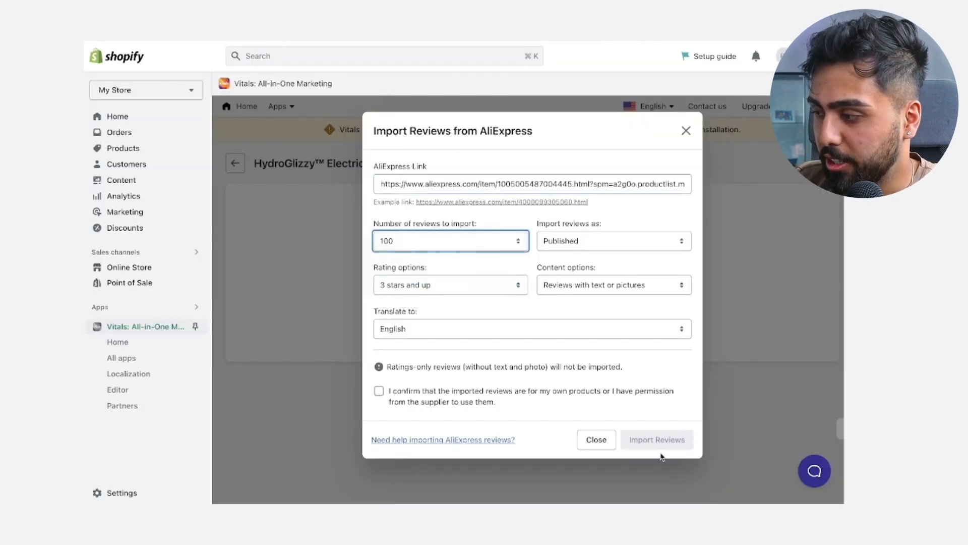
click(379, 391)
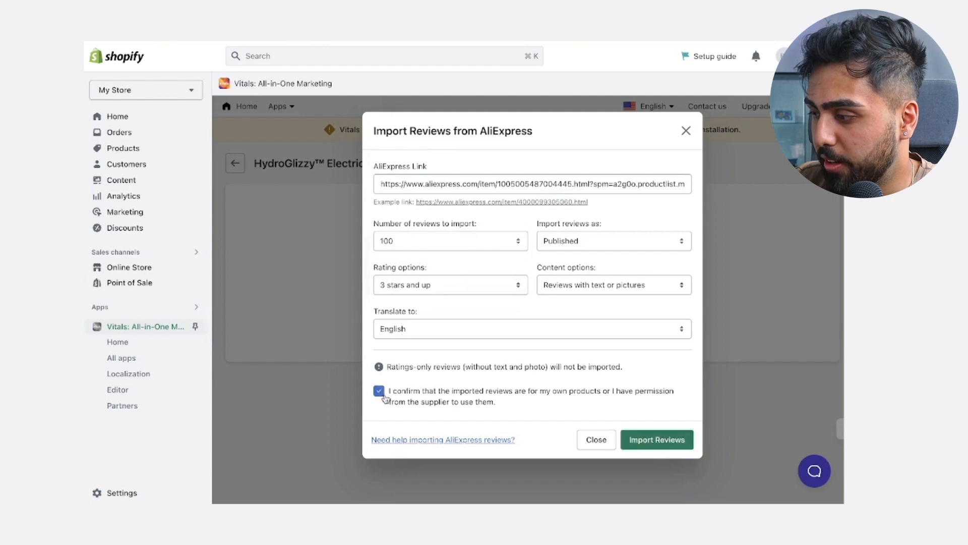
click(658, 439)
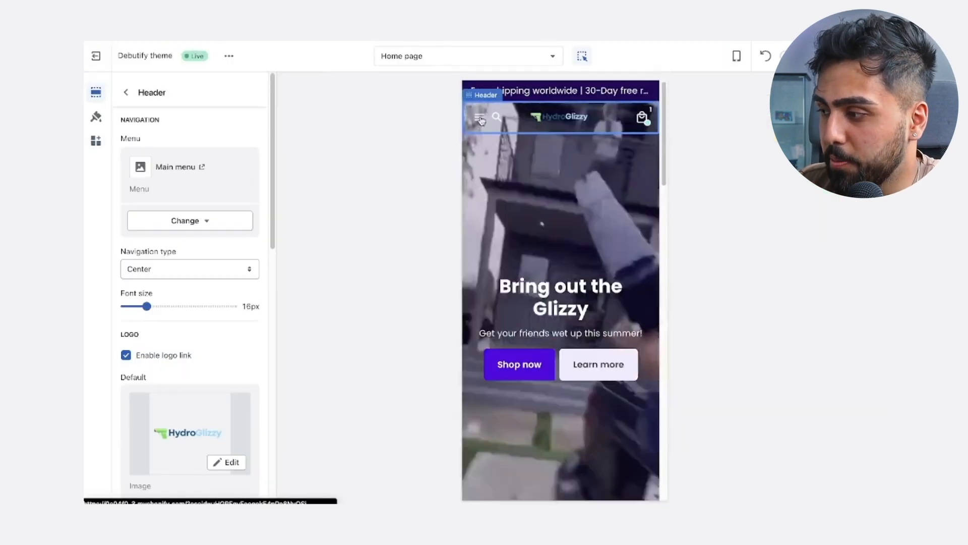
- Open the HydroGlizzy product page in the theme editor preview and examine the imported reviews section and the rest of the page
click(486, 115)
click(502, 156)
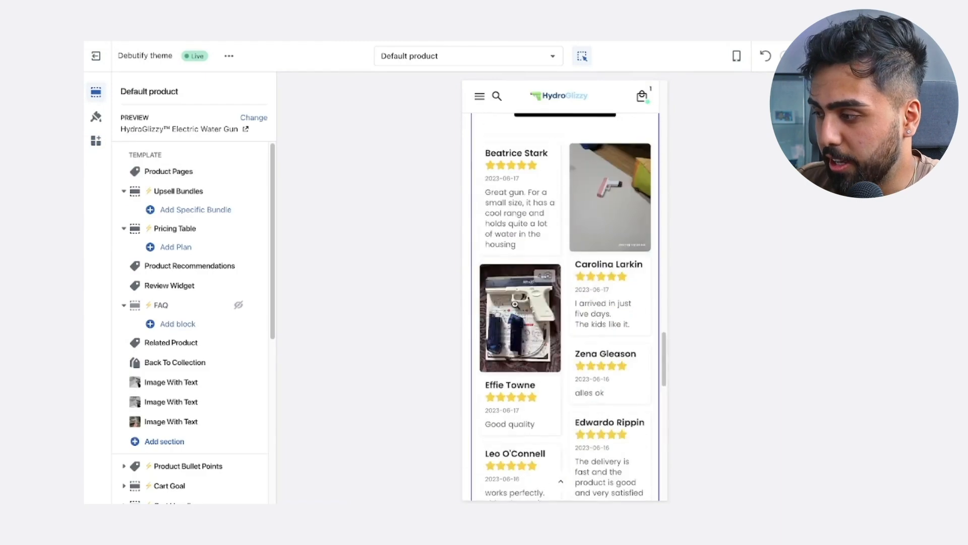
scroll(515, 304, up, 5)
scroll(597, 272, down, 1)
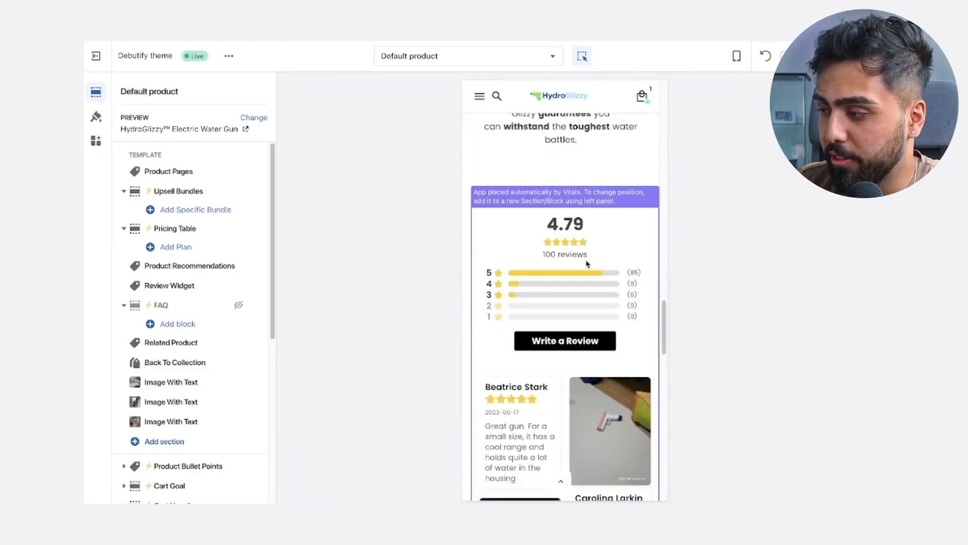
scroll(584, 261, down, 5)
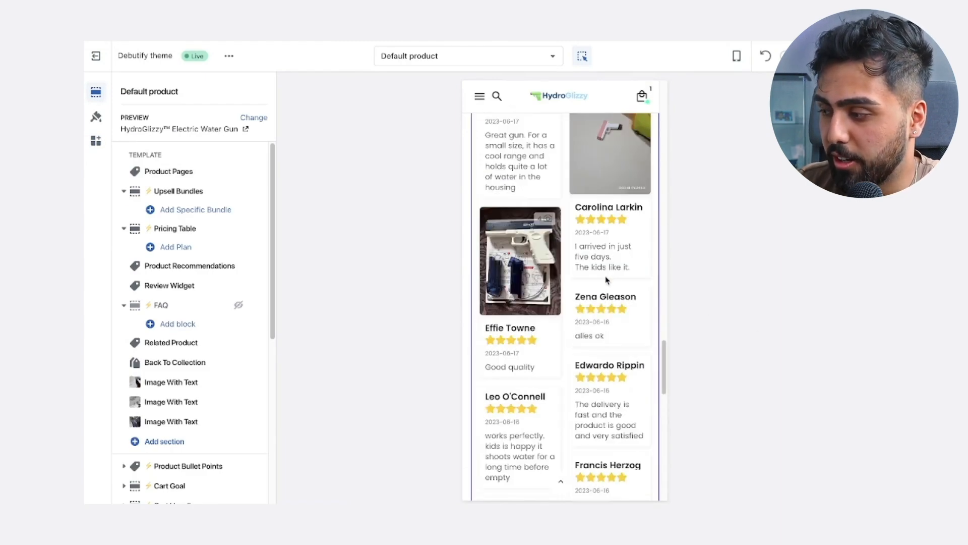
scroll(602, 283, down, 4)
scroll(567, 322, up, 20)
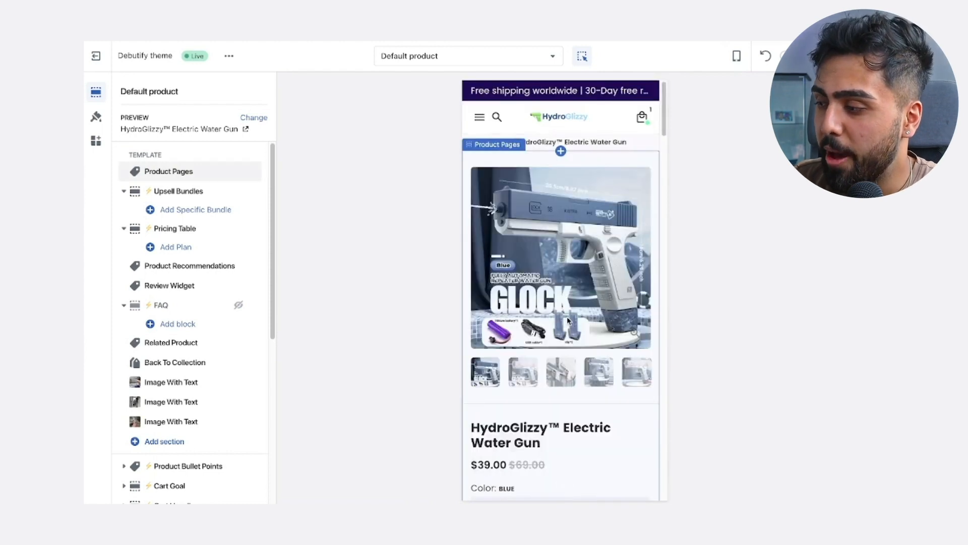
scroll(567, 323, down, 8)
scroll(567, 320, down, 4)
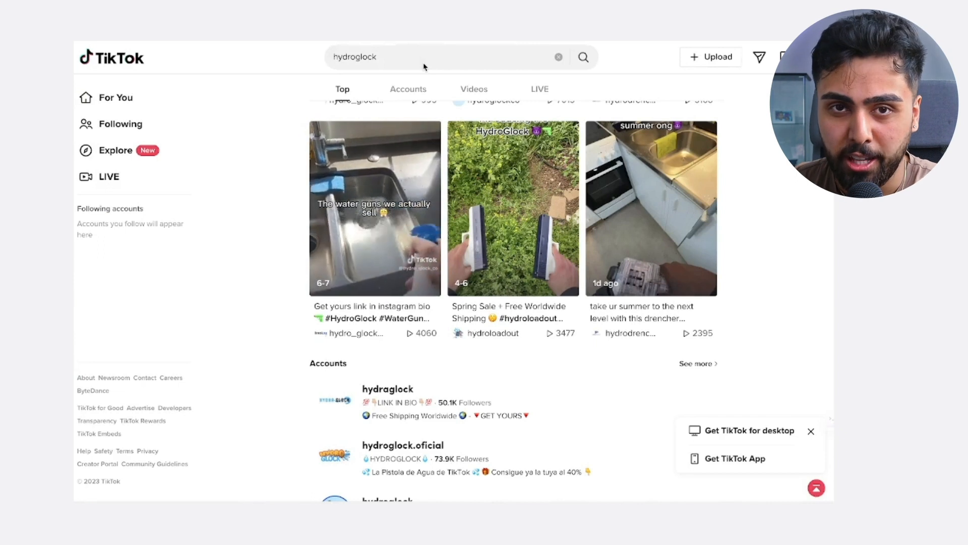
- Switch to TikTok and look through the videos found for "hydroglock" to see how competitors promote the water gun
scroll(464, 227, up, 5)
click(377, 294)
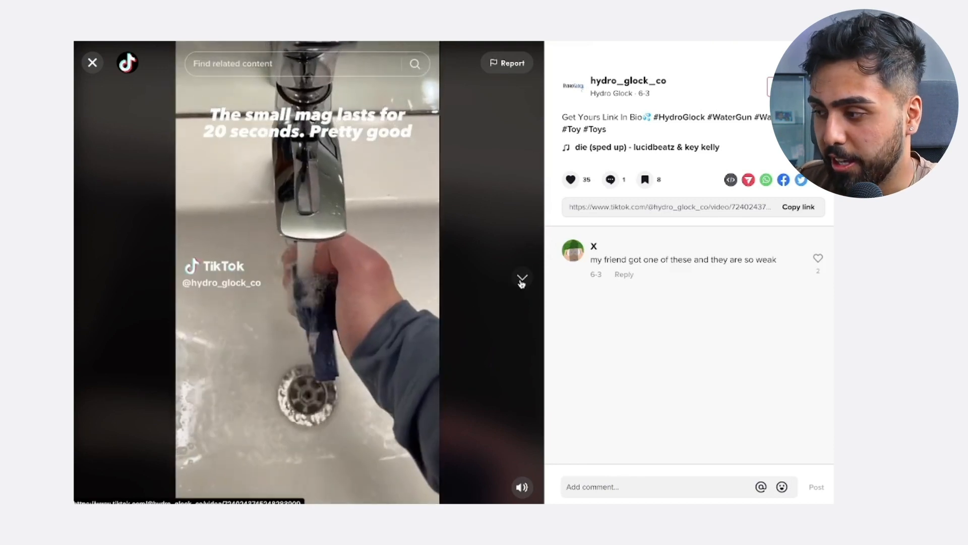
click(523, 280)
click(523, 280)
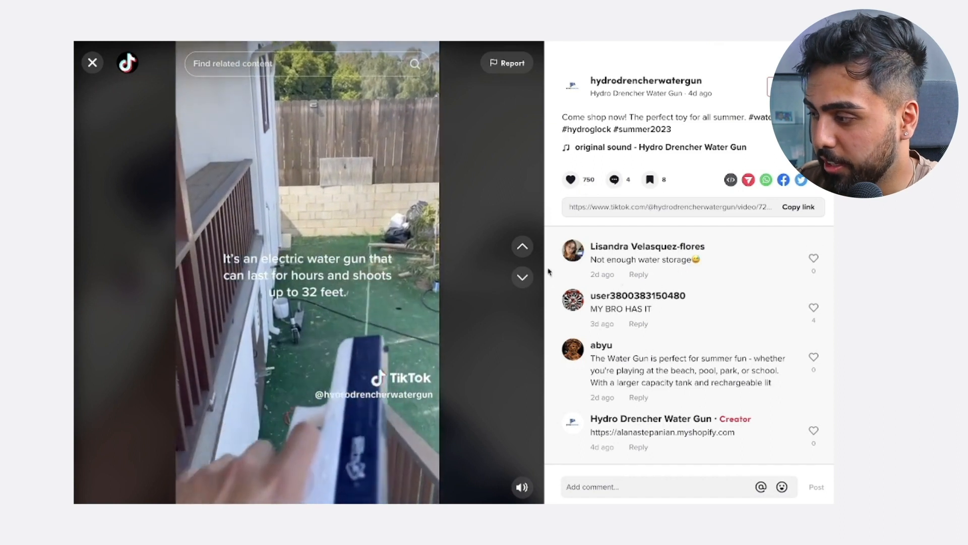
click(528, 272)
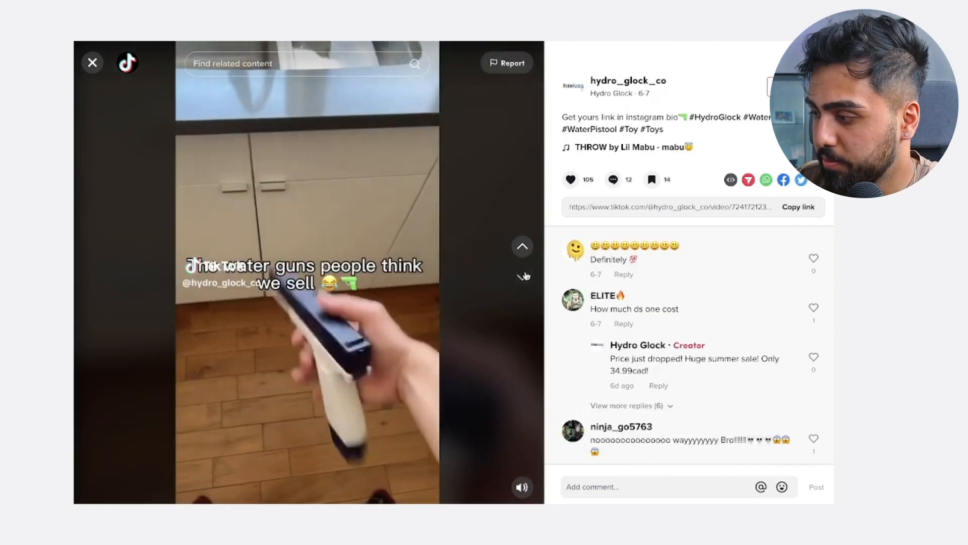
click(523, 275)
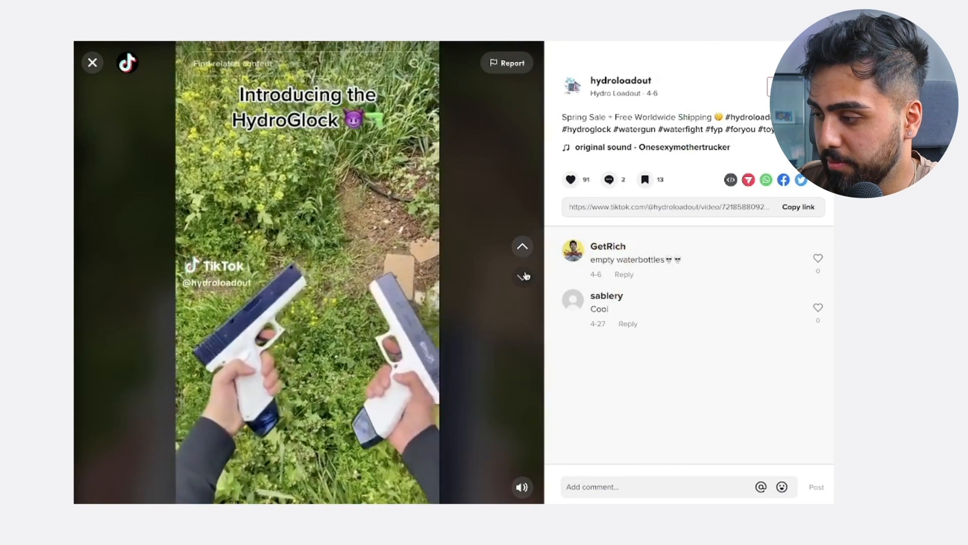
click(523, 276)
click(523, 276)
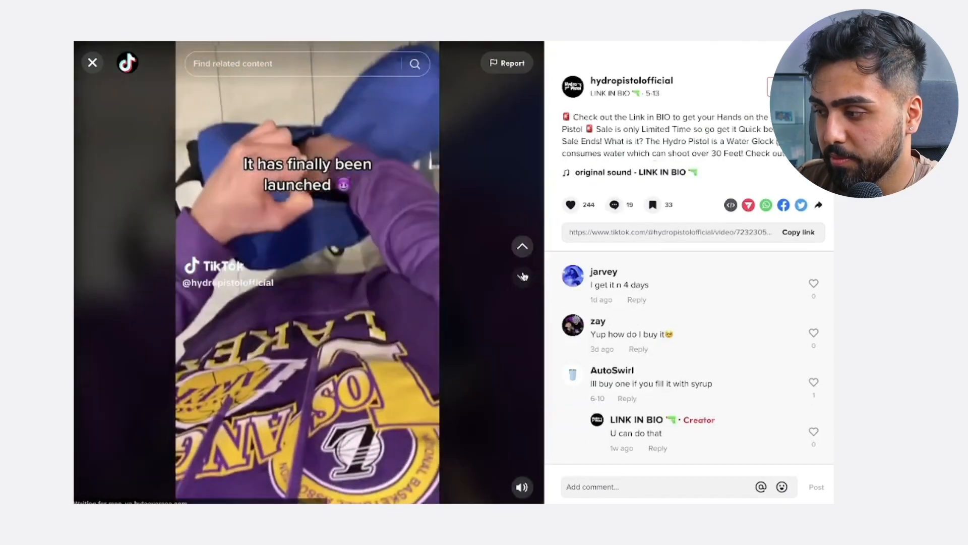